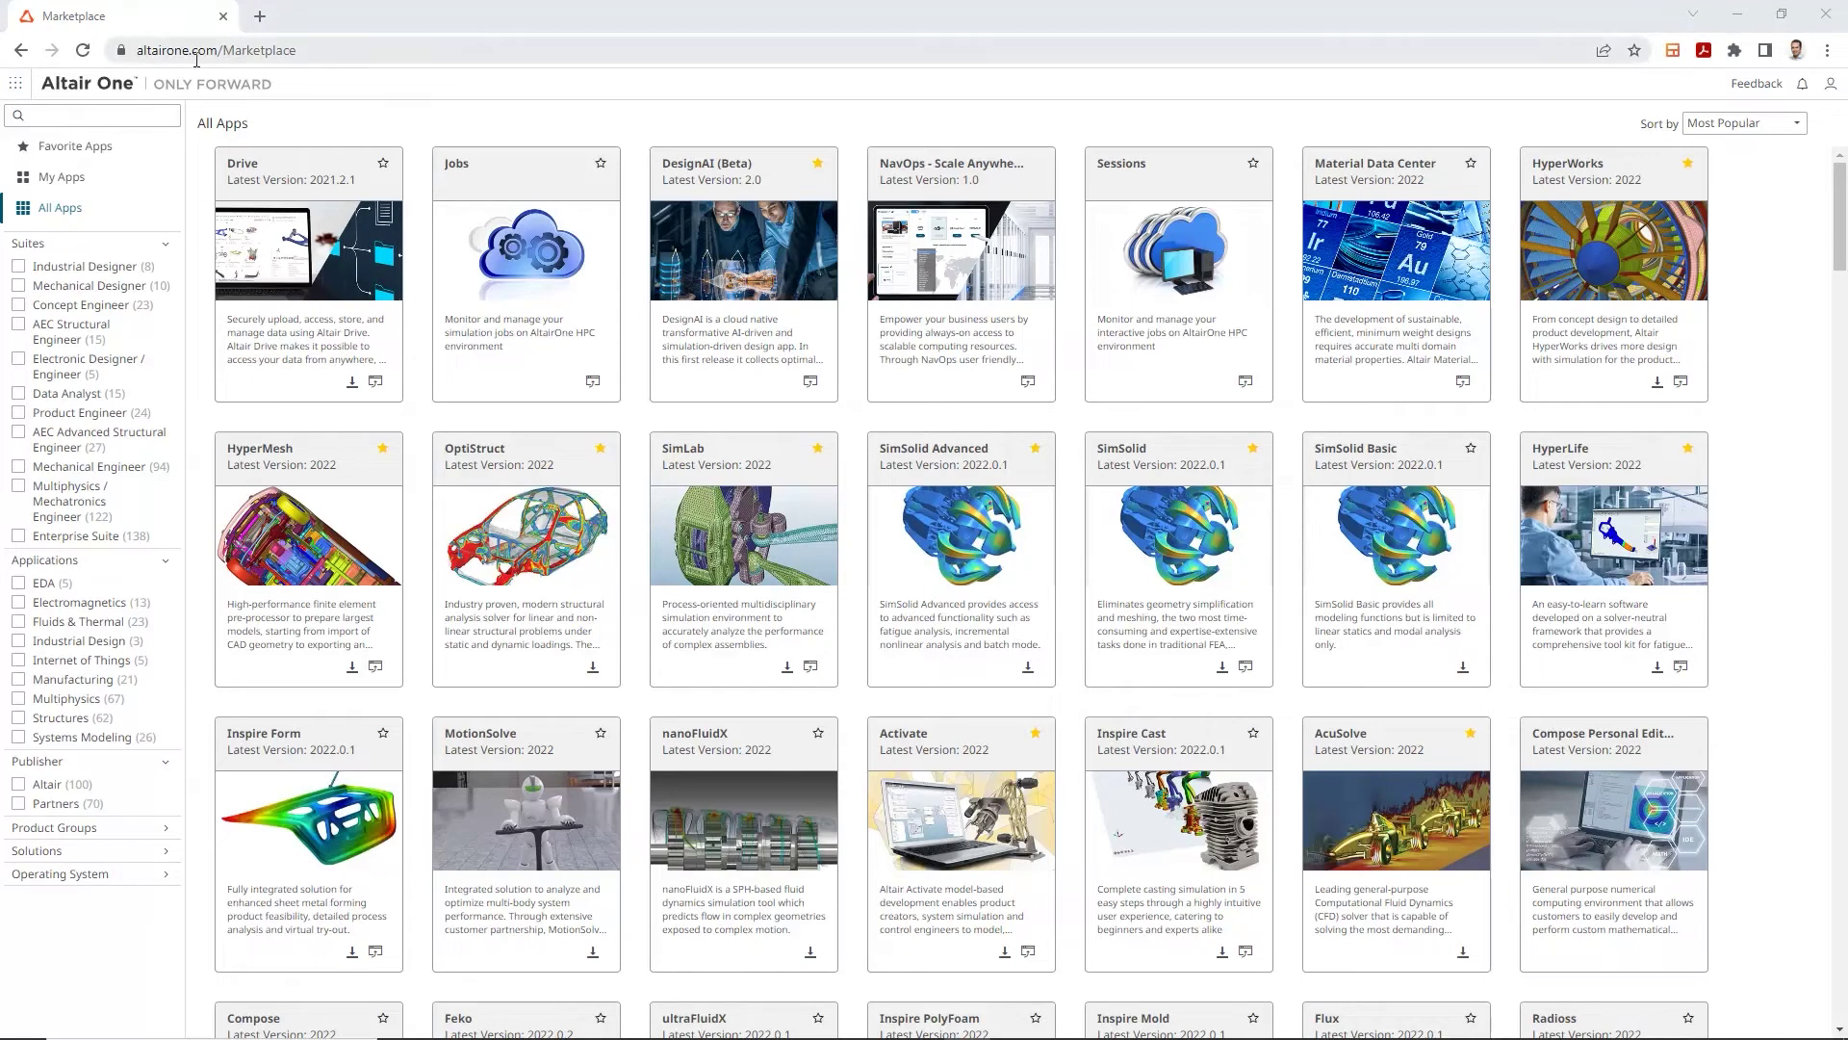
Go to My Apps via Favorite Apps' View All and clear the Mechanical Engineer filter
left_click(255, 54)
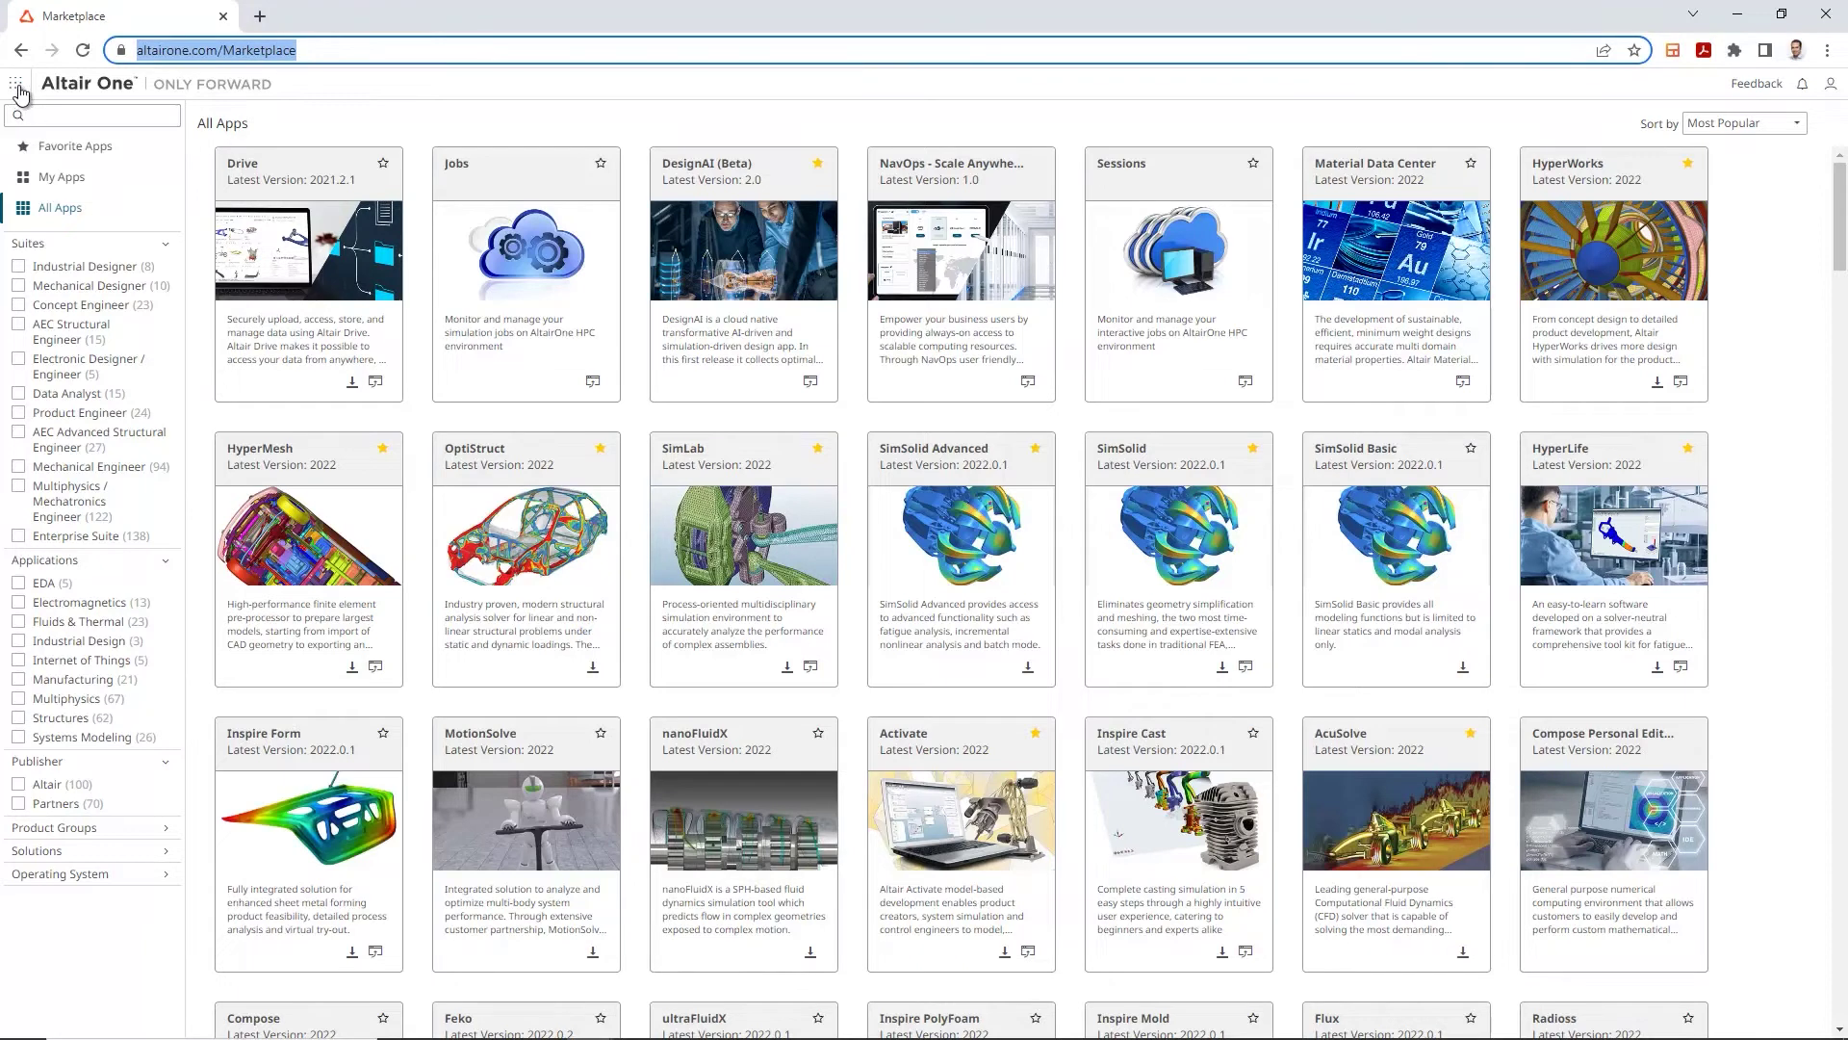
left_click(16, 86)
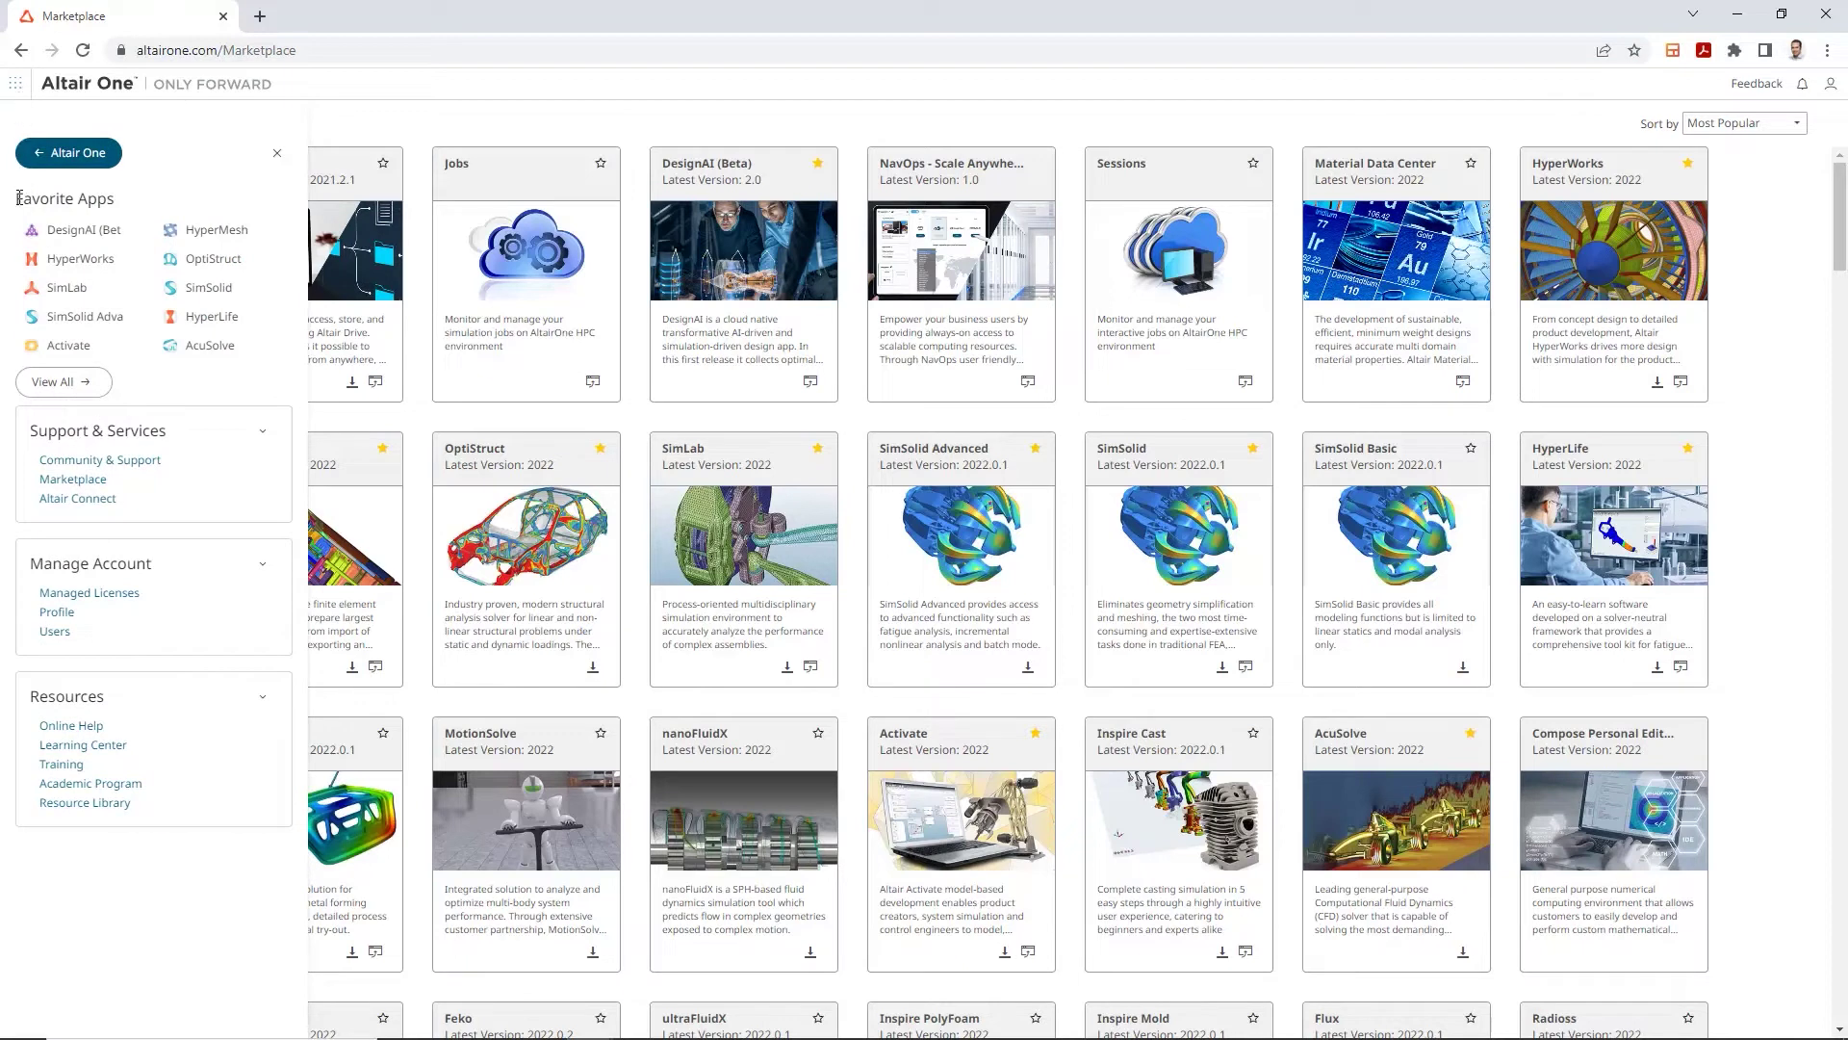
left_click_drag(16, 198, 107, 200)
left_click(77, 393)
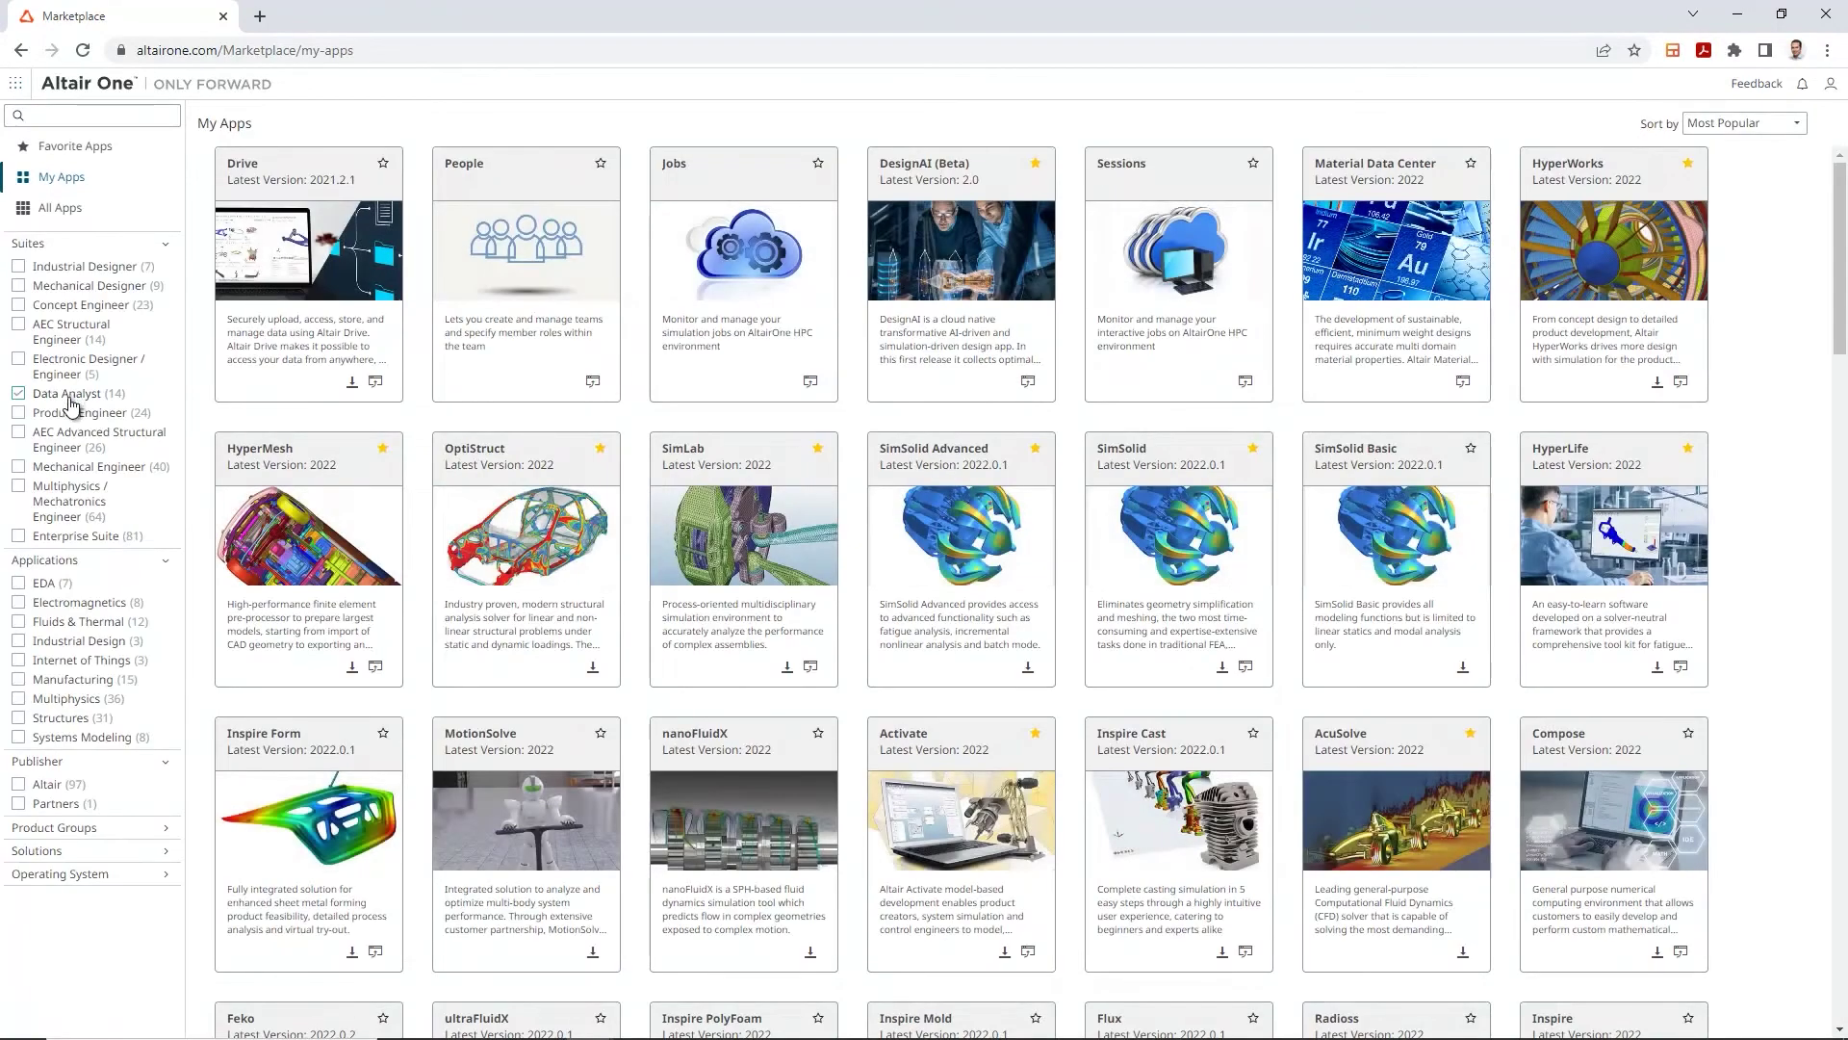
left_click(69, 397)
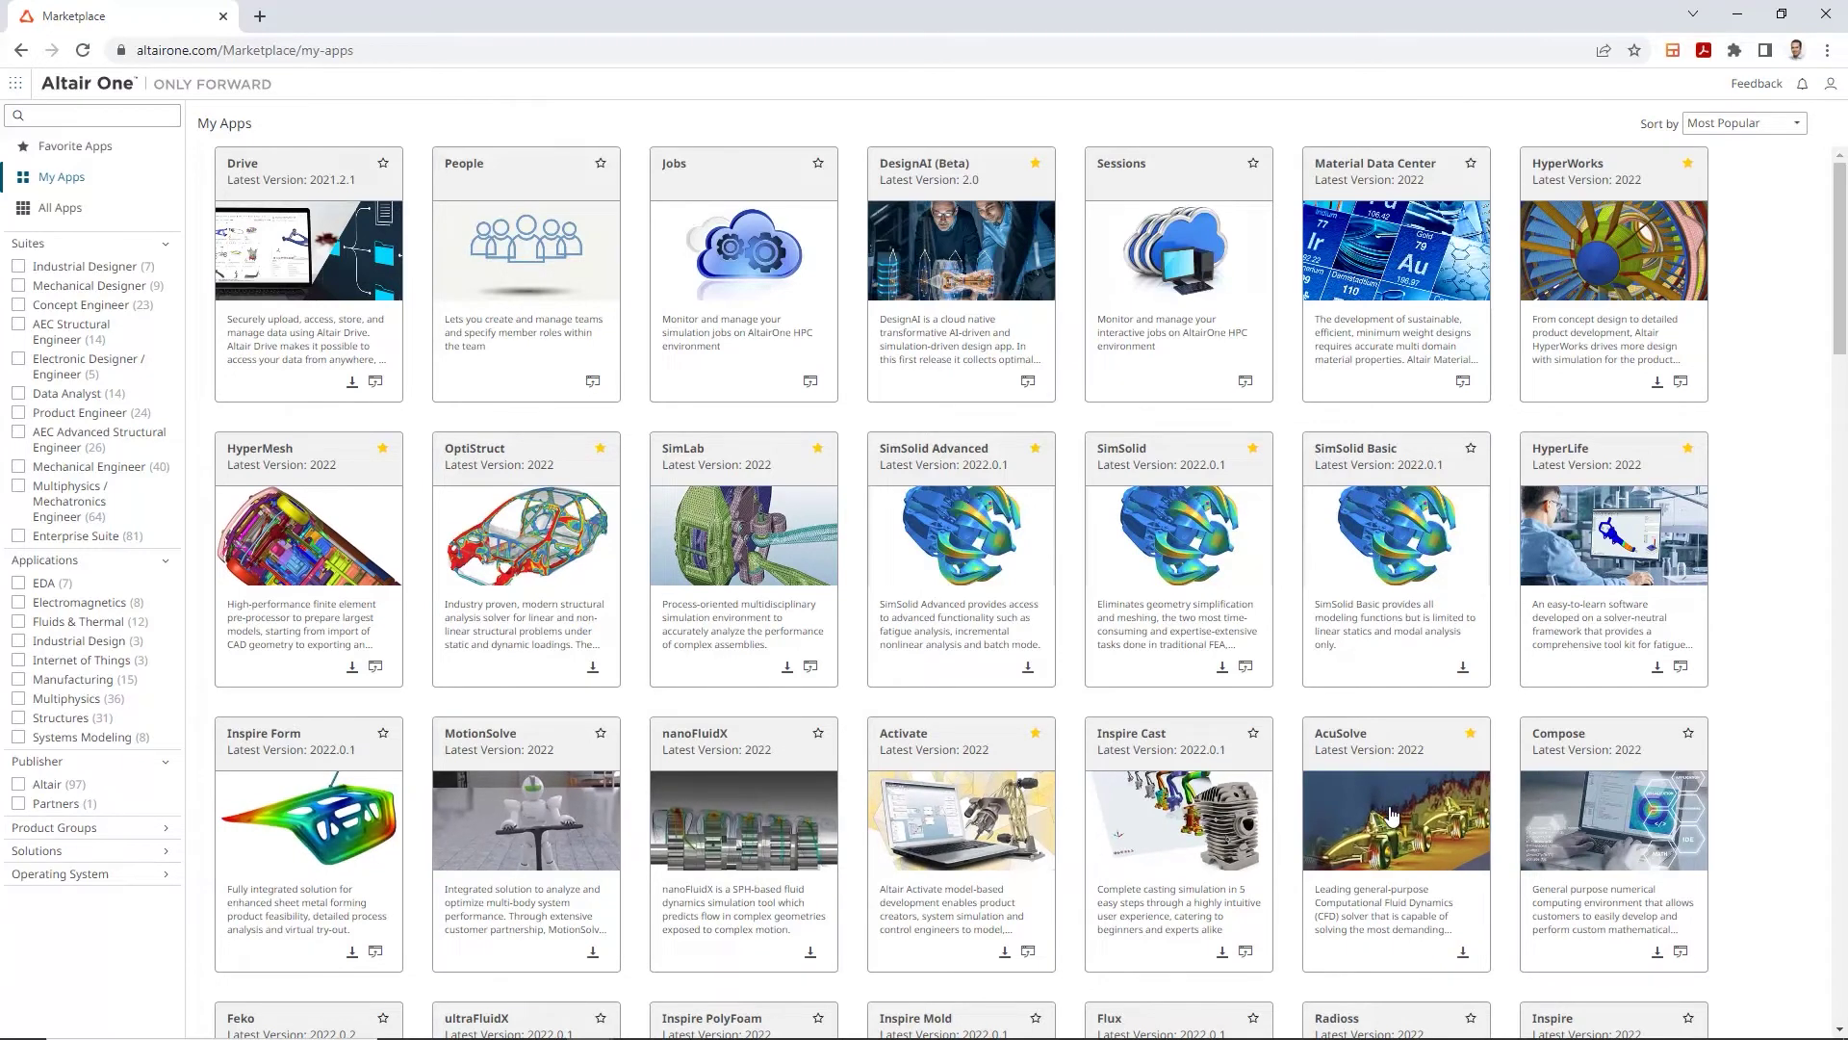
scroll(1581, 814, "down", 3)
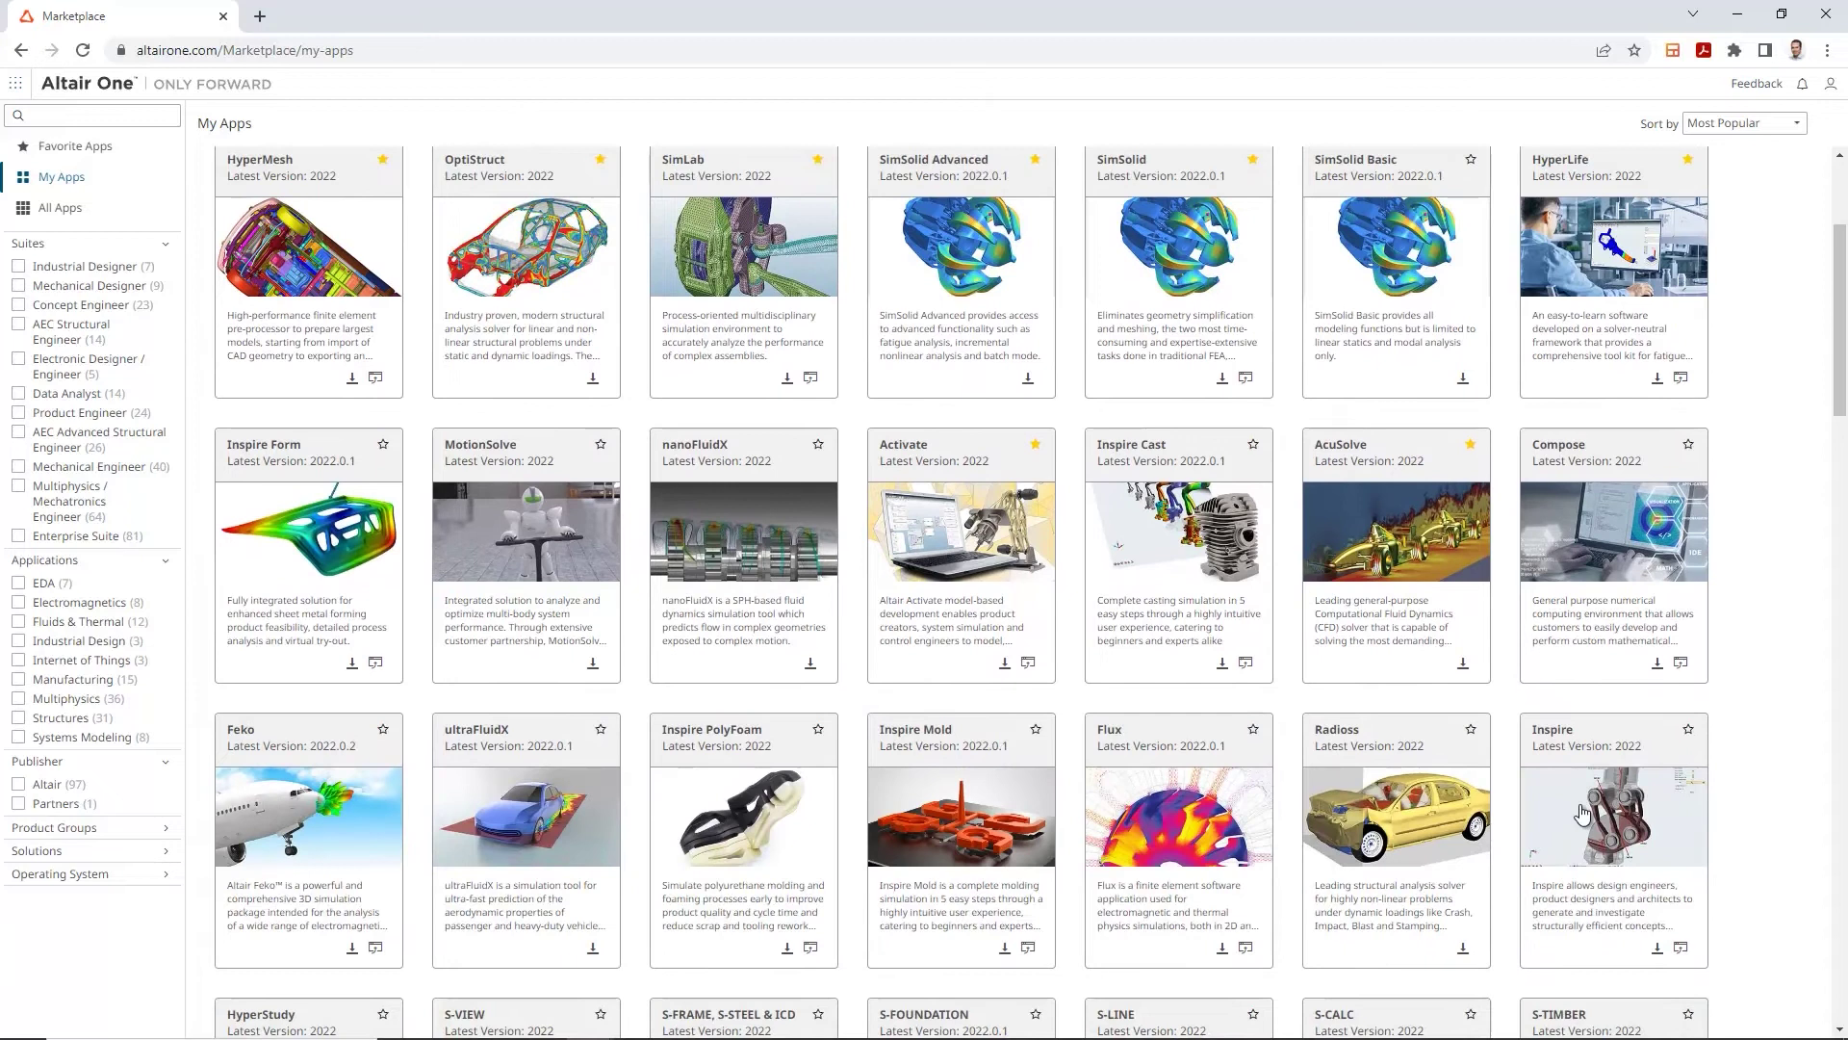
scroll(1582, 813, "down", 3)
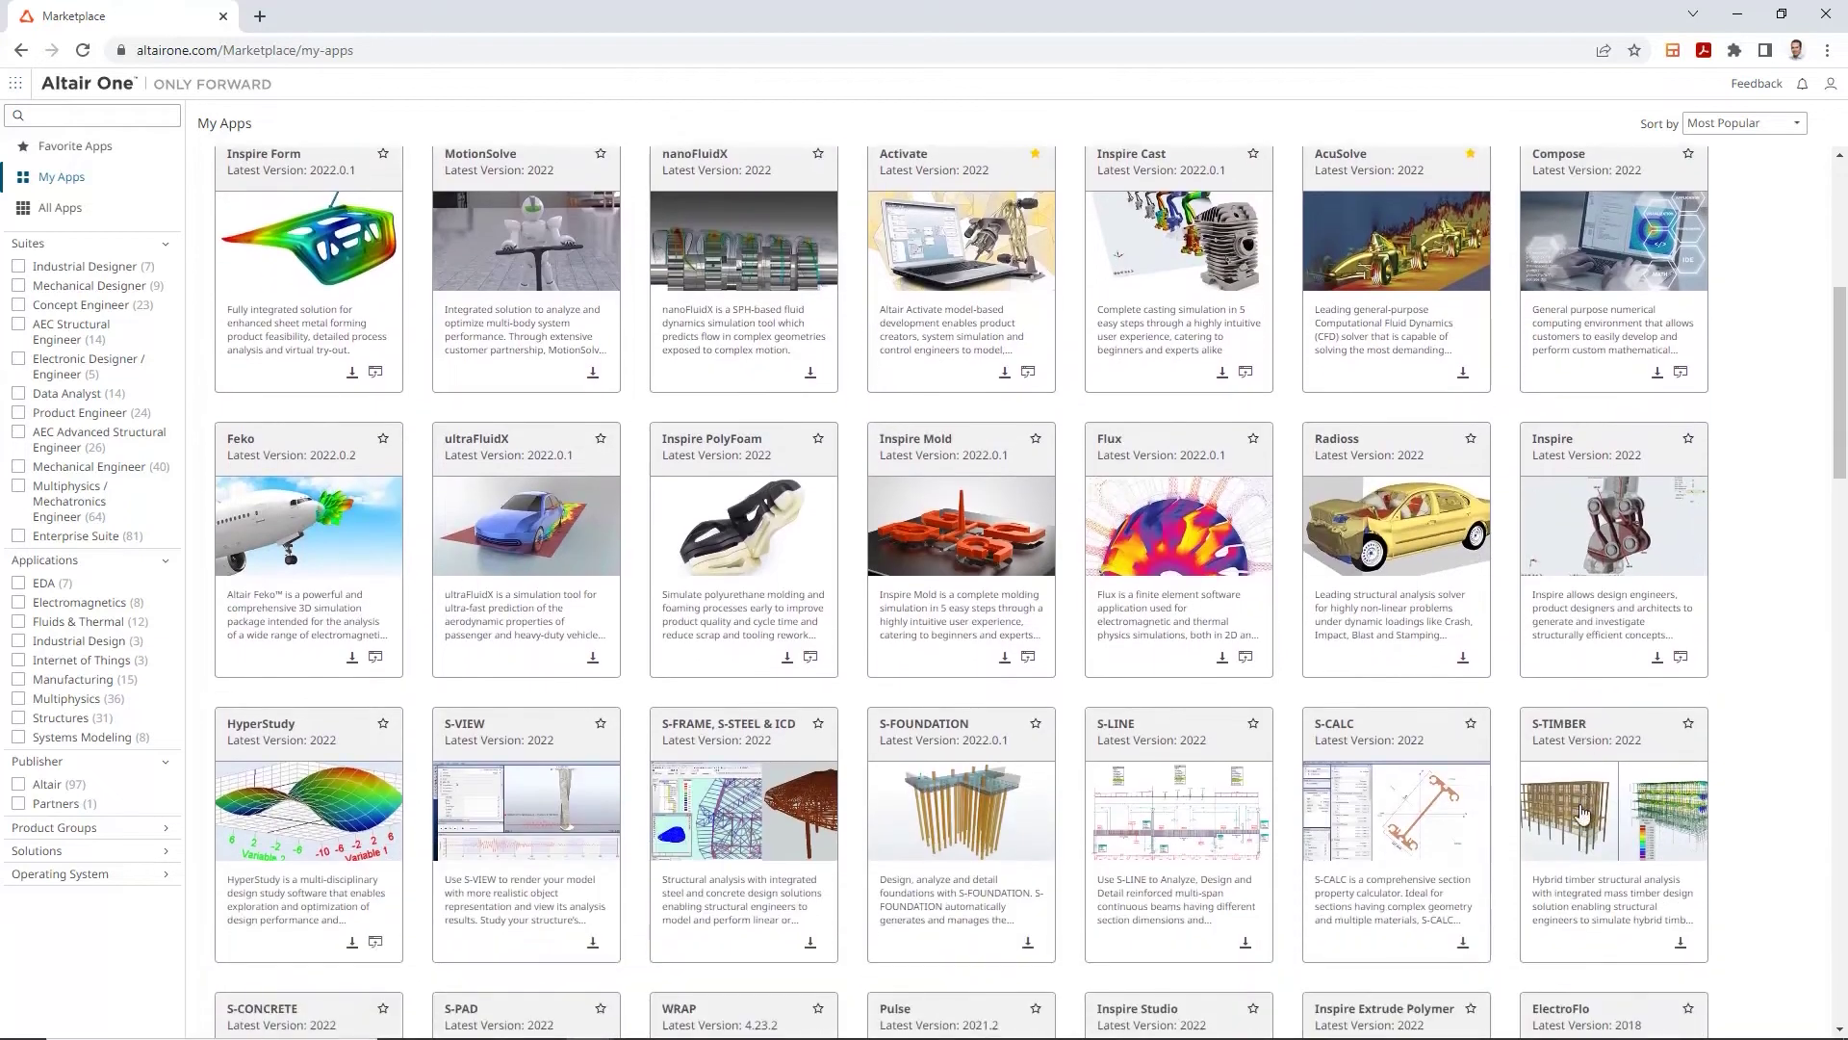
scroll(1583, 813, "up", 3)
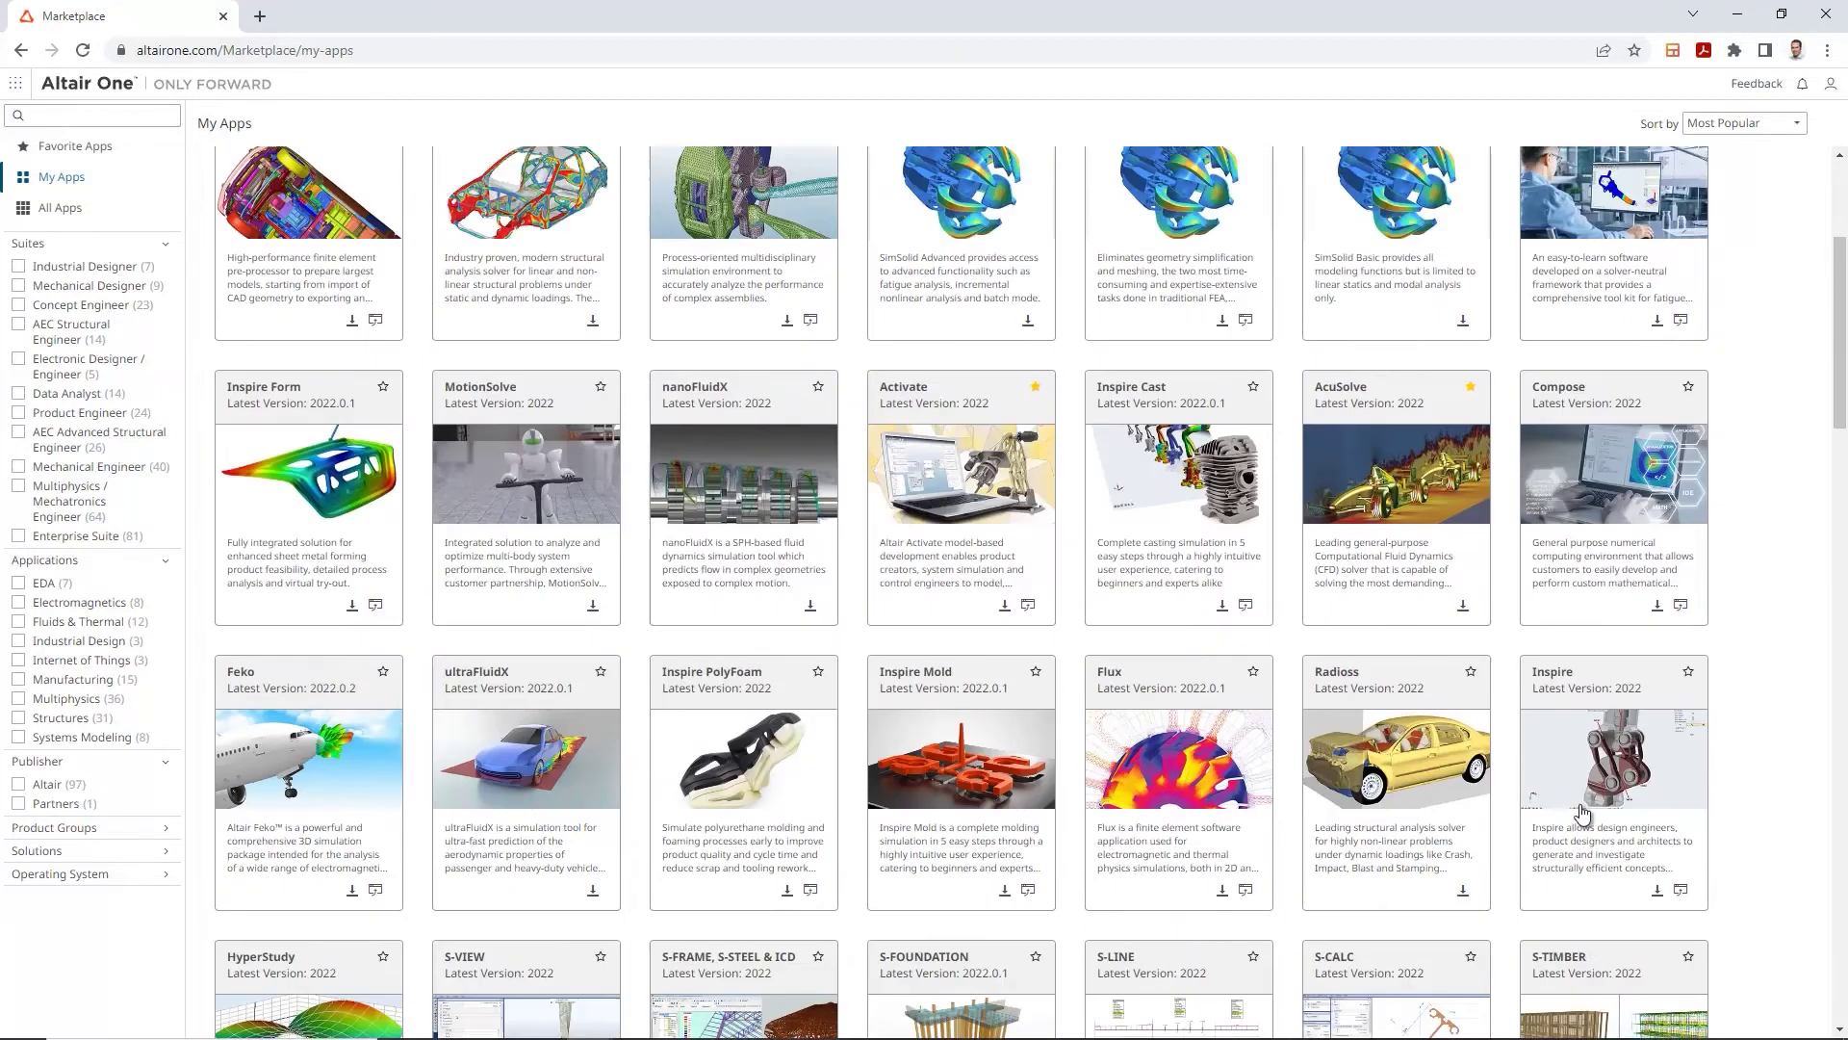
scroll(1582, 813, "up", 3)
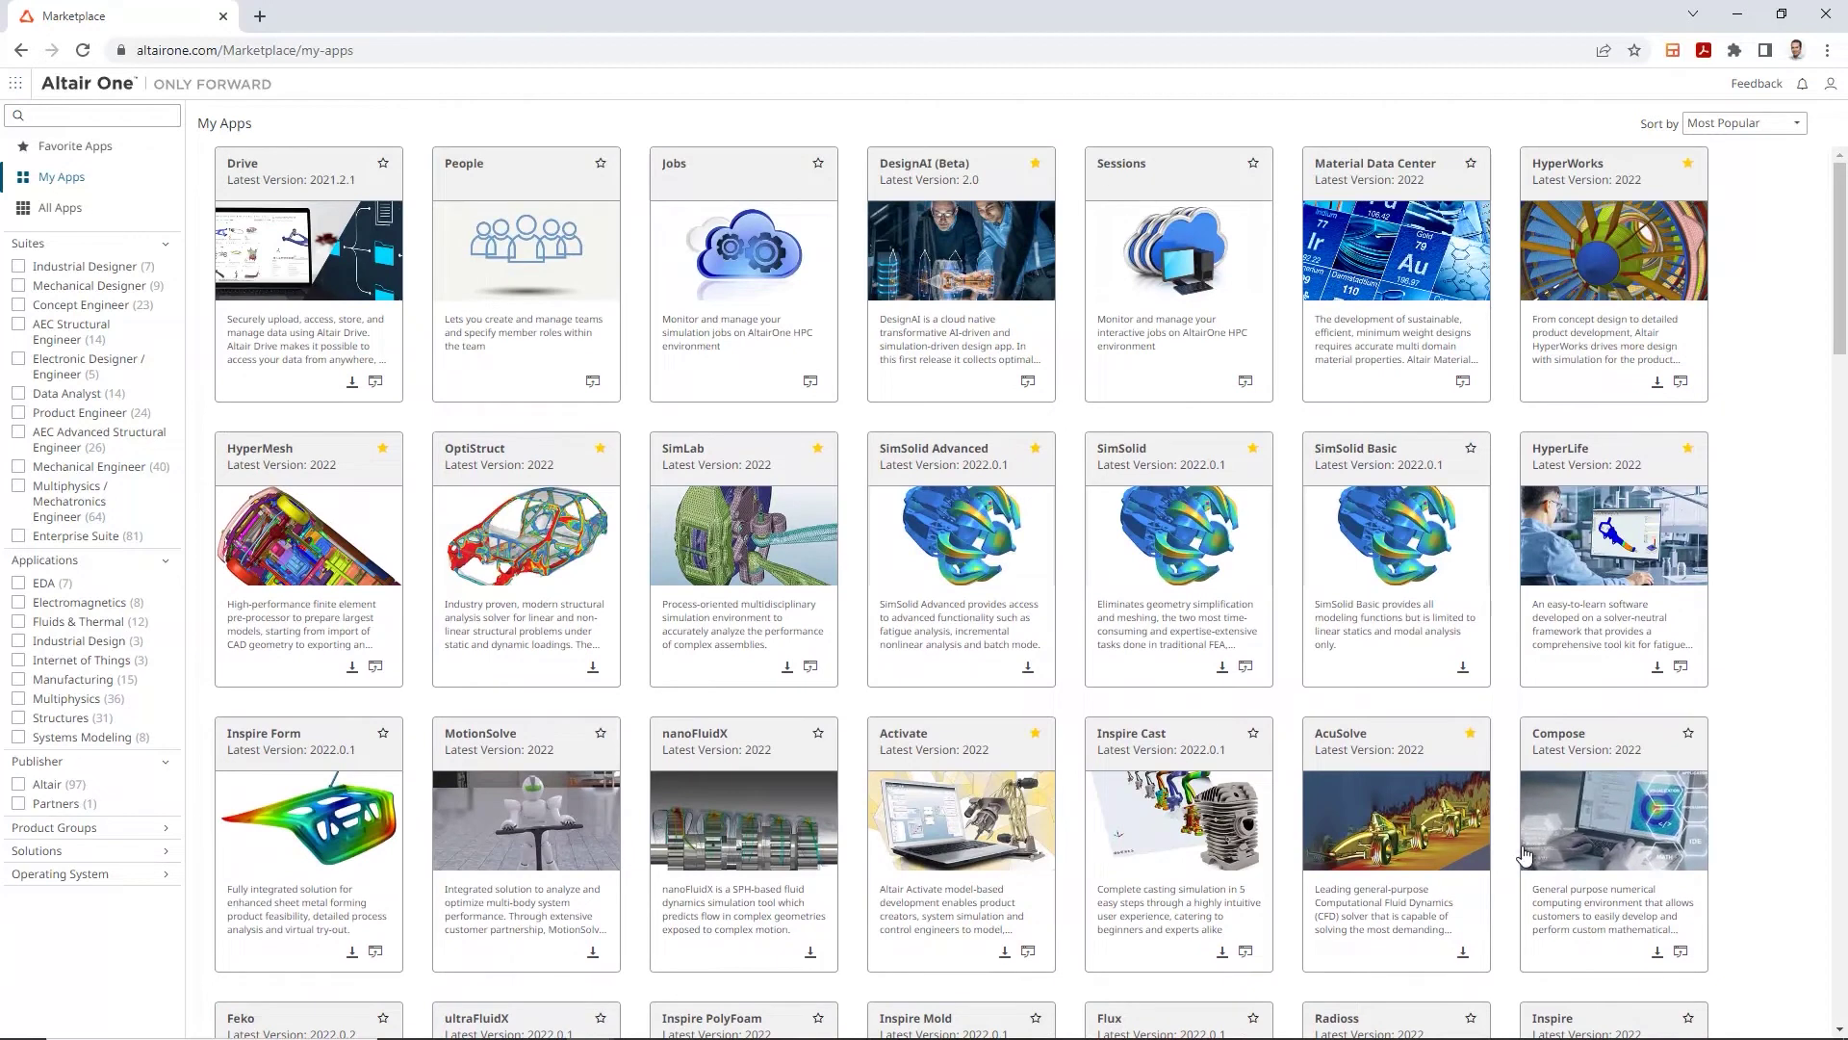
Show OptiStruct's Download tab with Suite Version 2022 and Operating System Windows
left_click(474, 455)
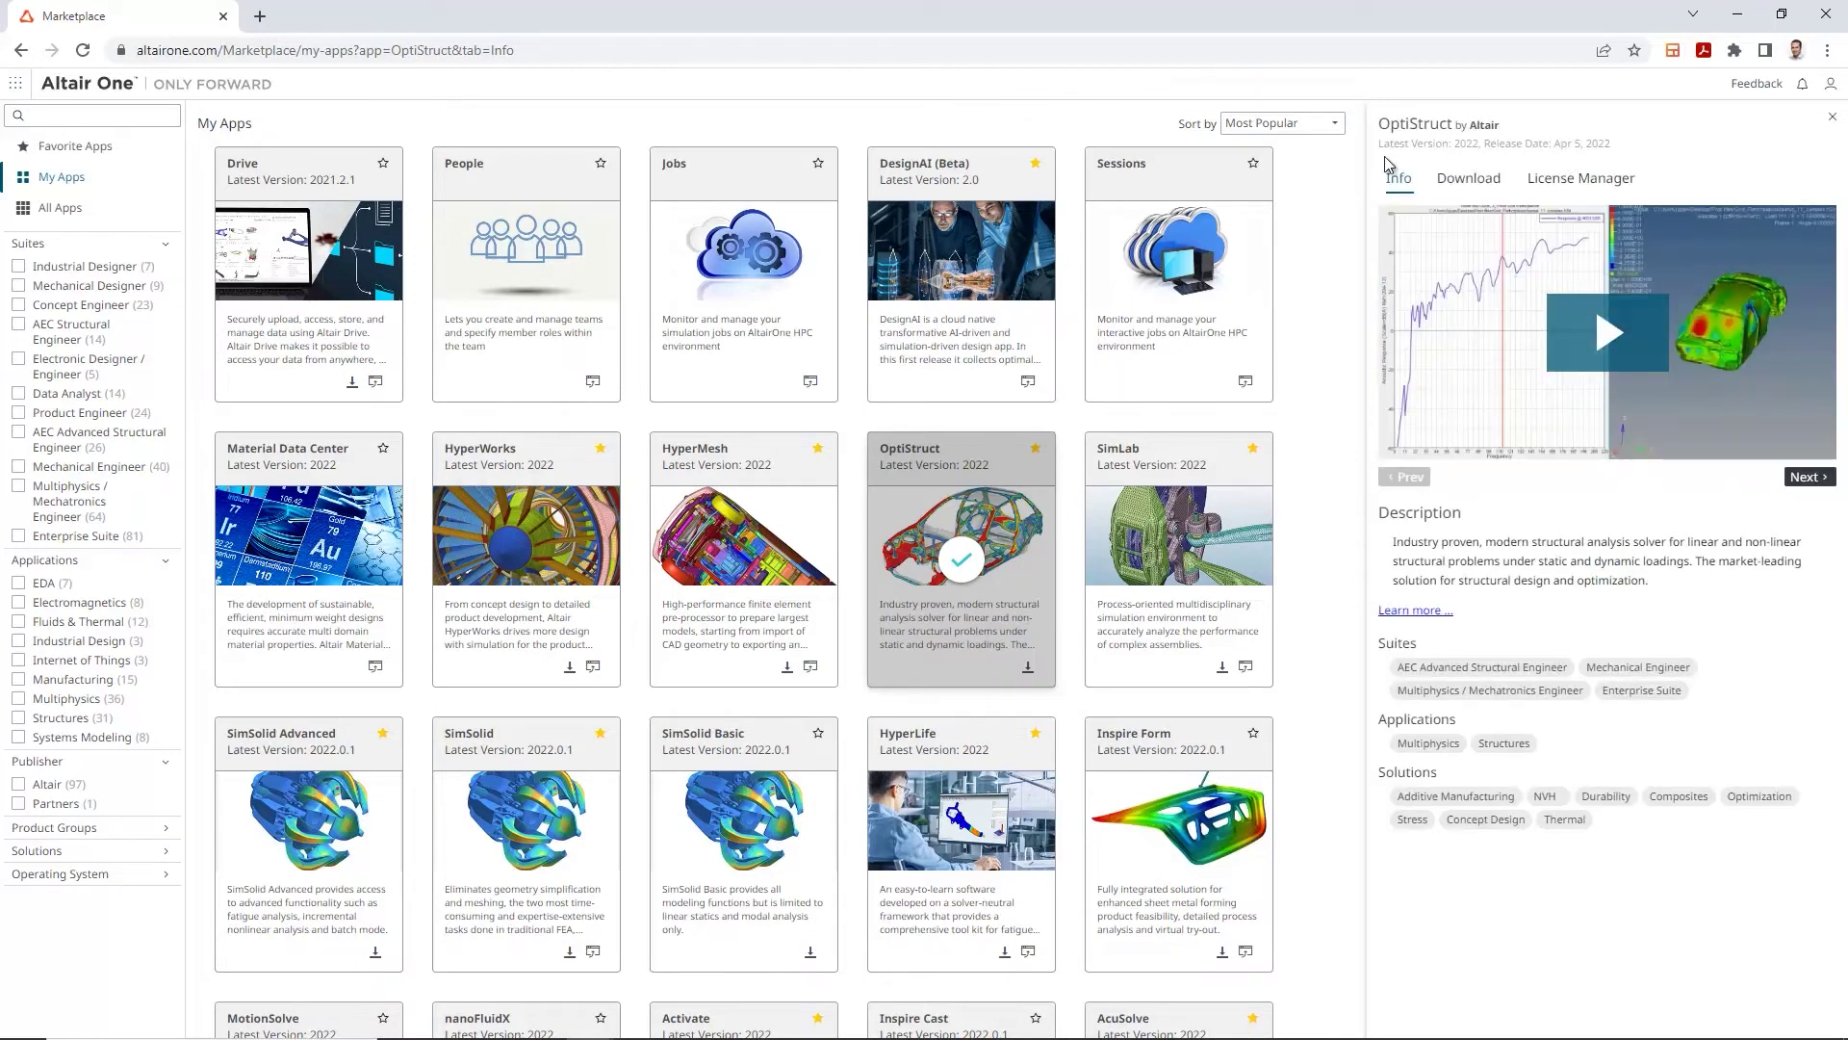
left_click(1464, 183)
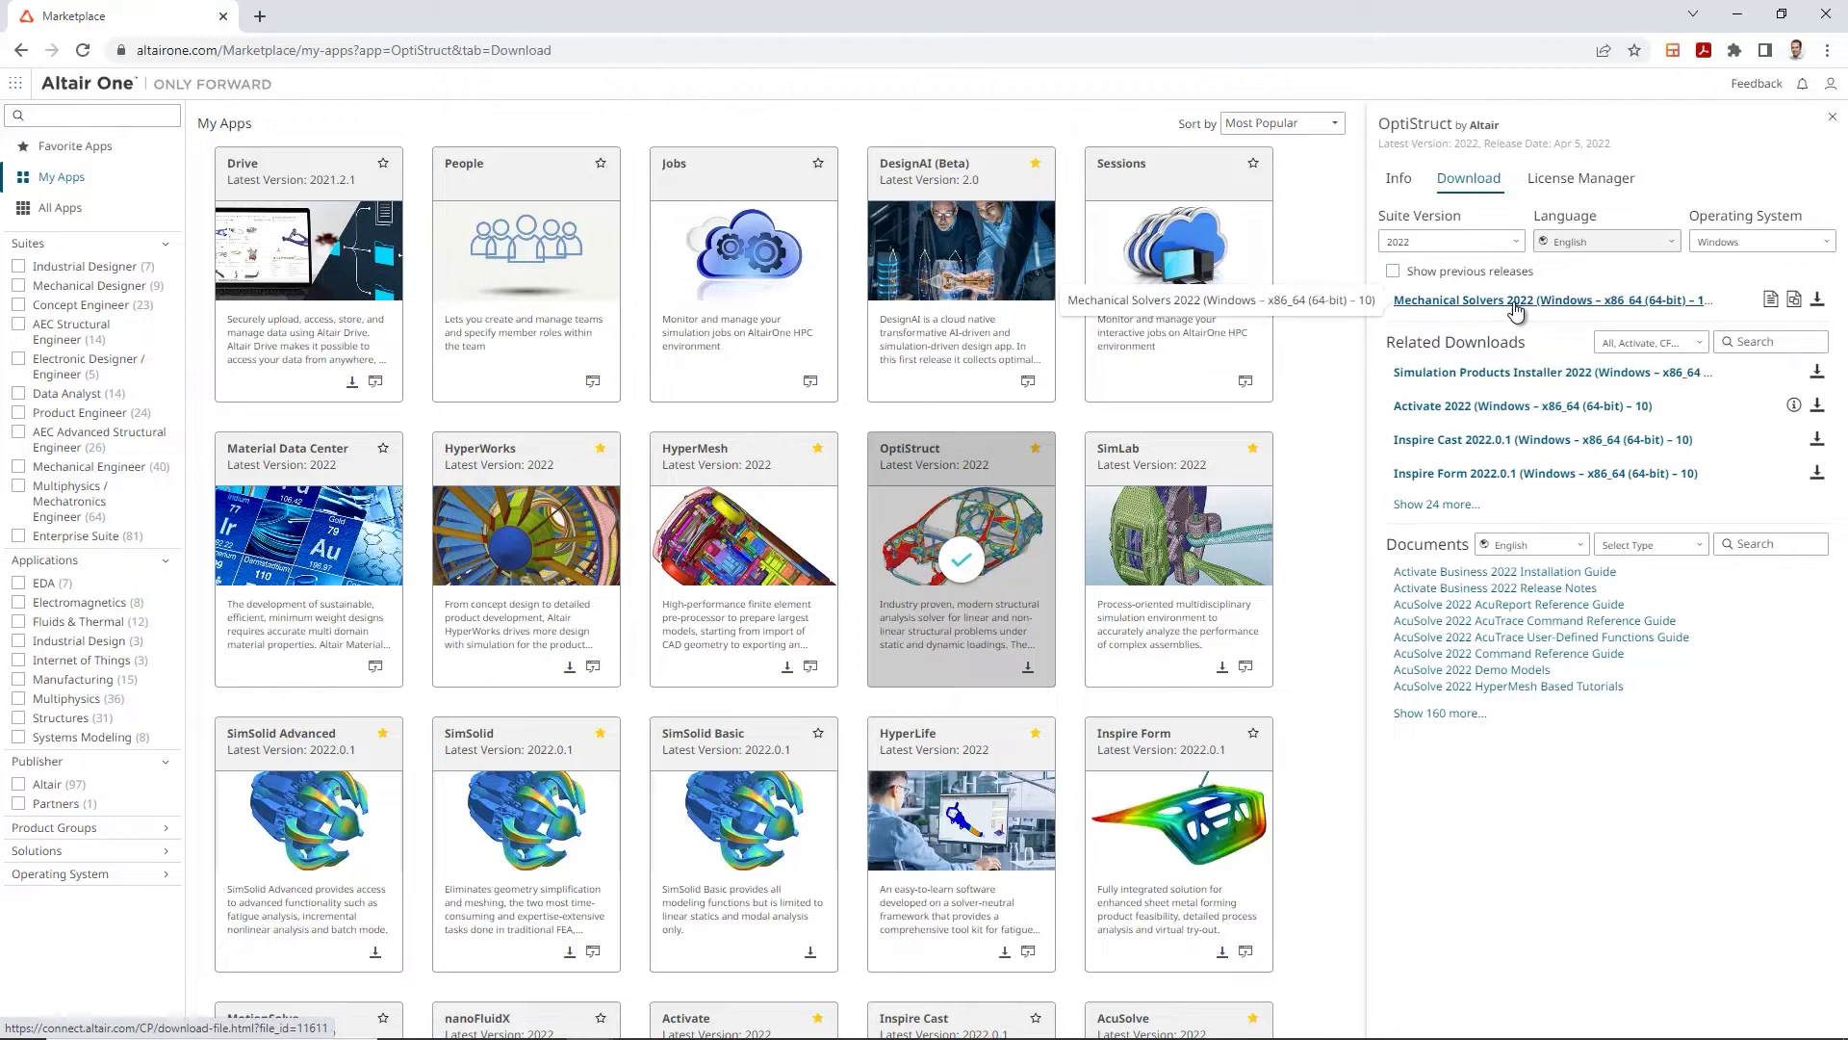
left_click(1499, 244)
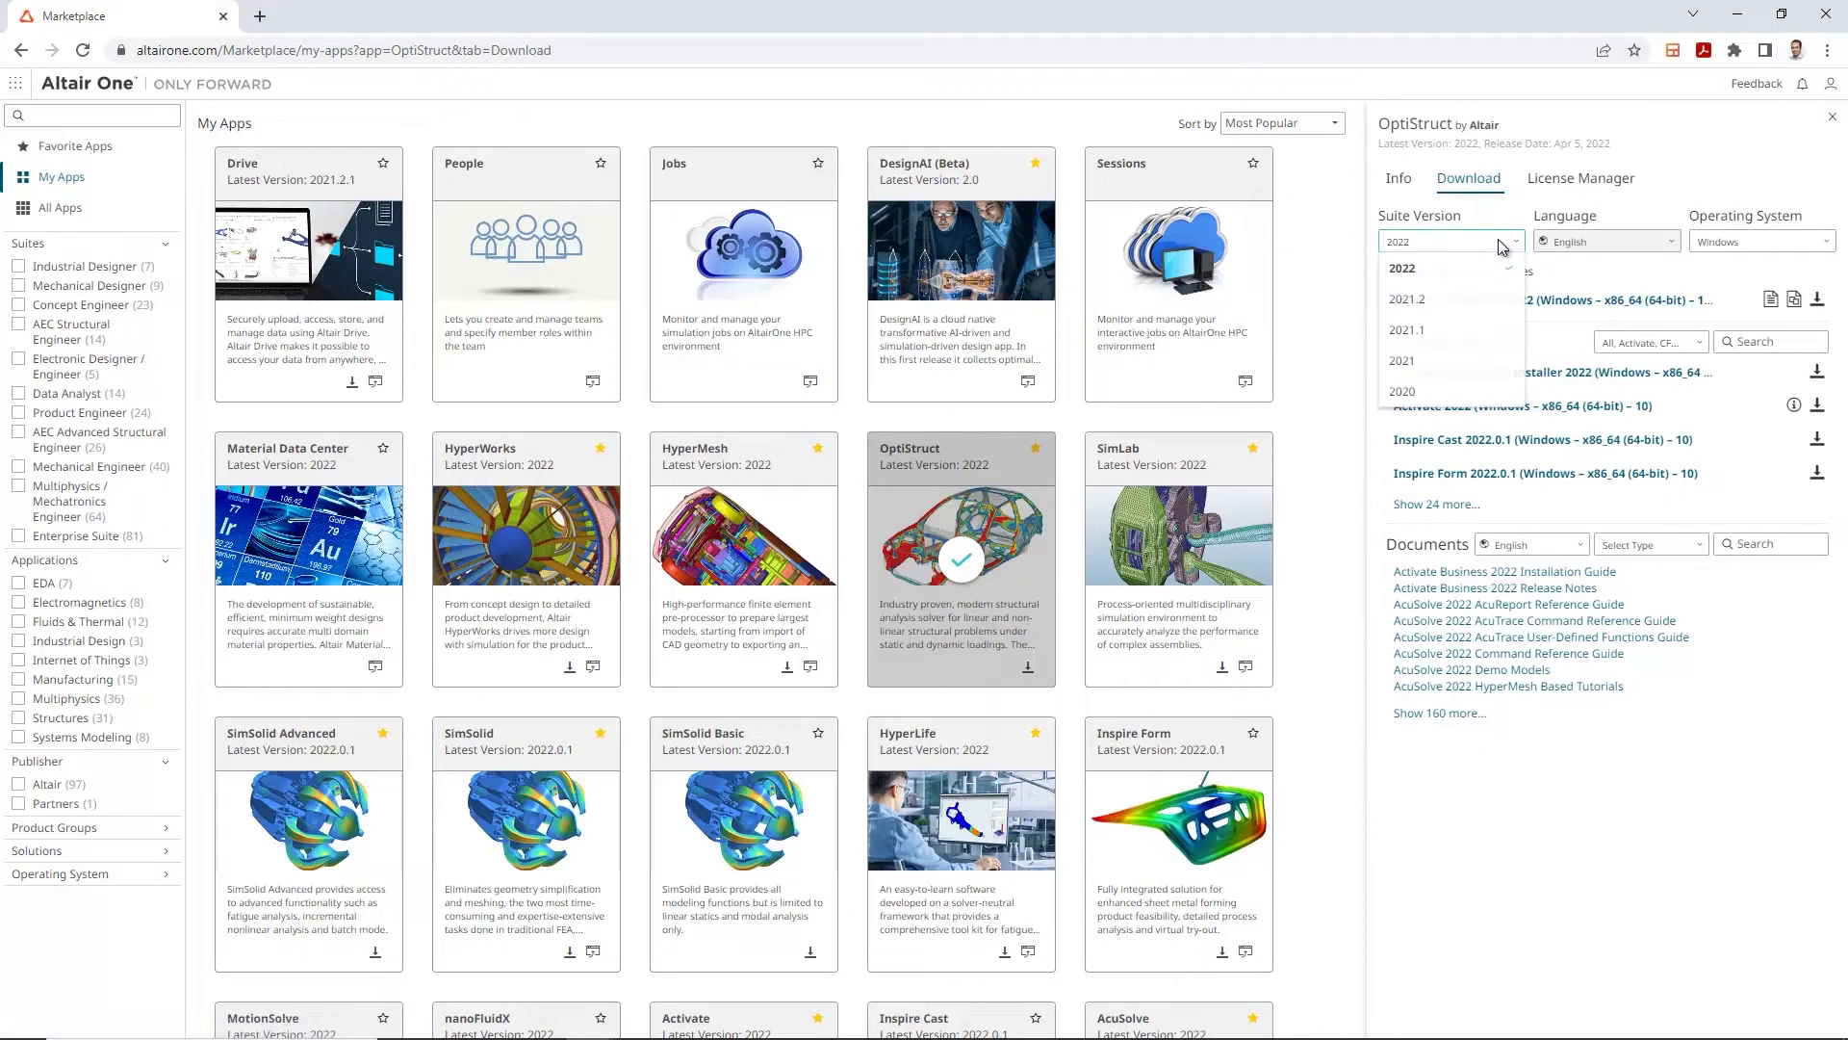
left_click(1422, 274)
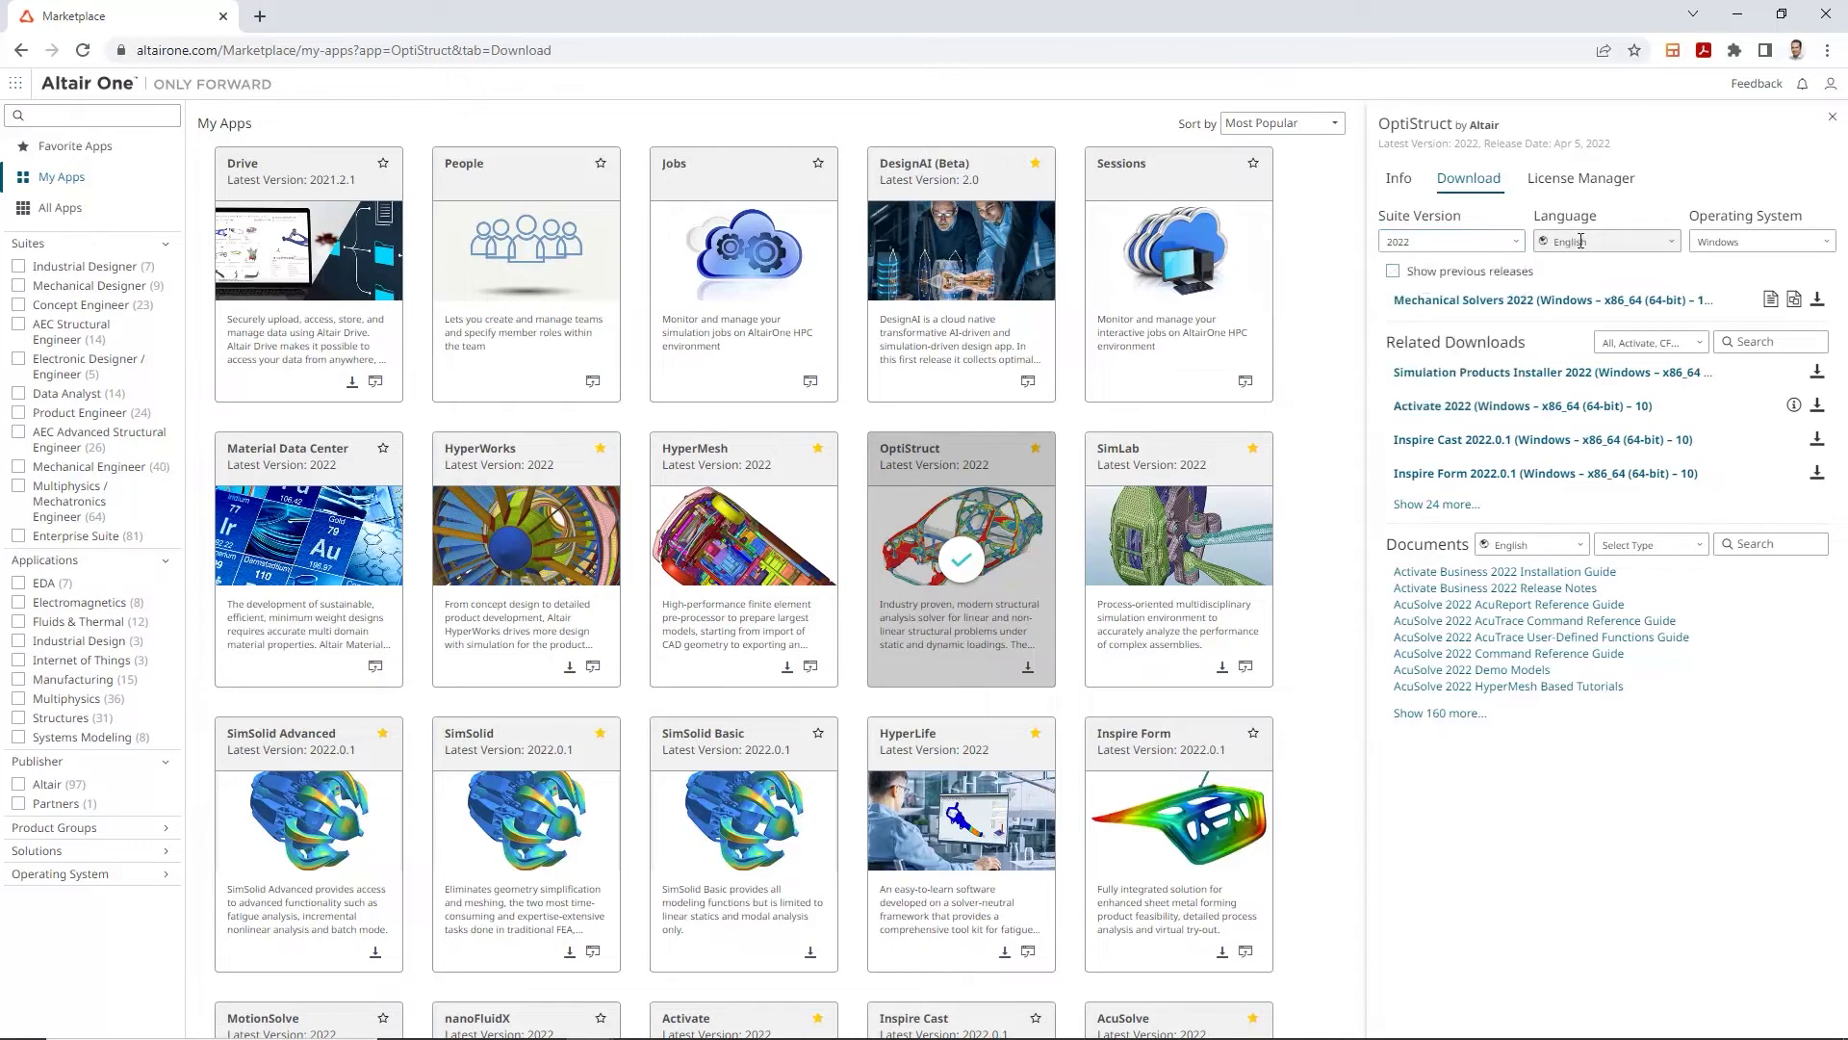
left_click(1805, 245)
left_click(1805, 246)
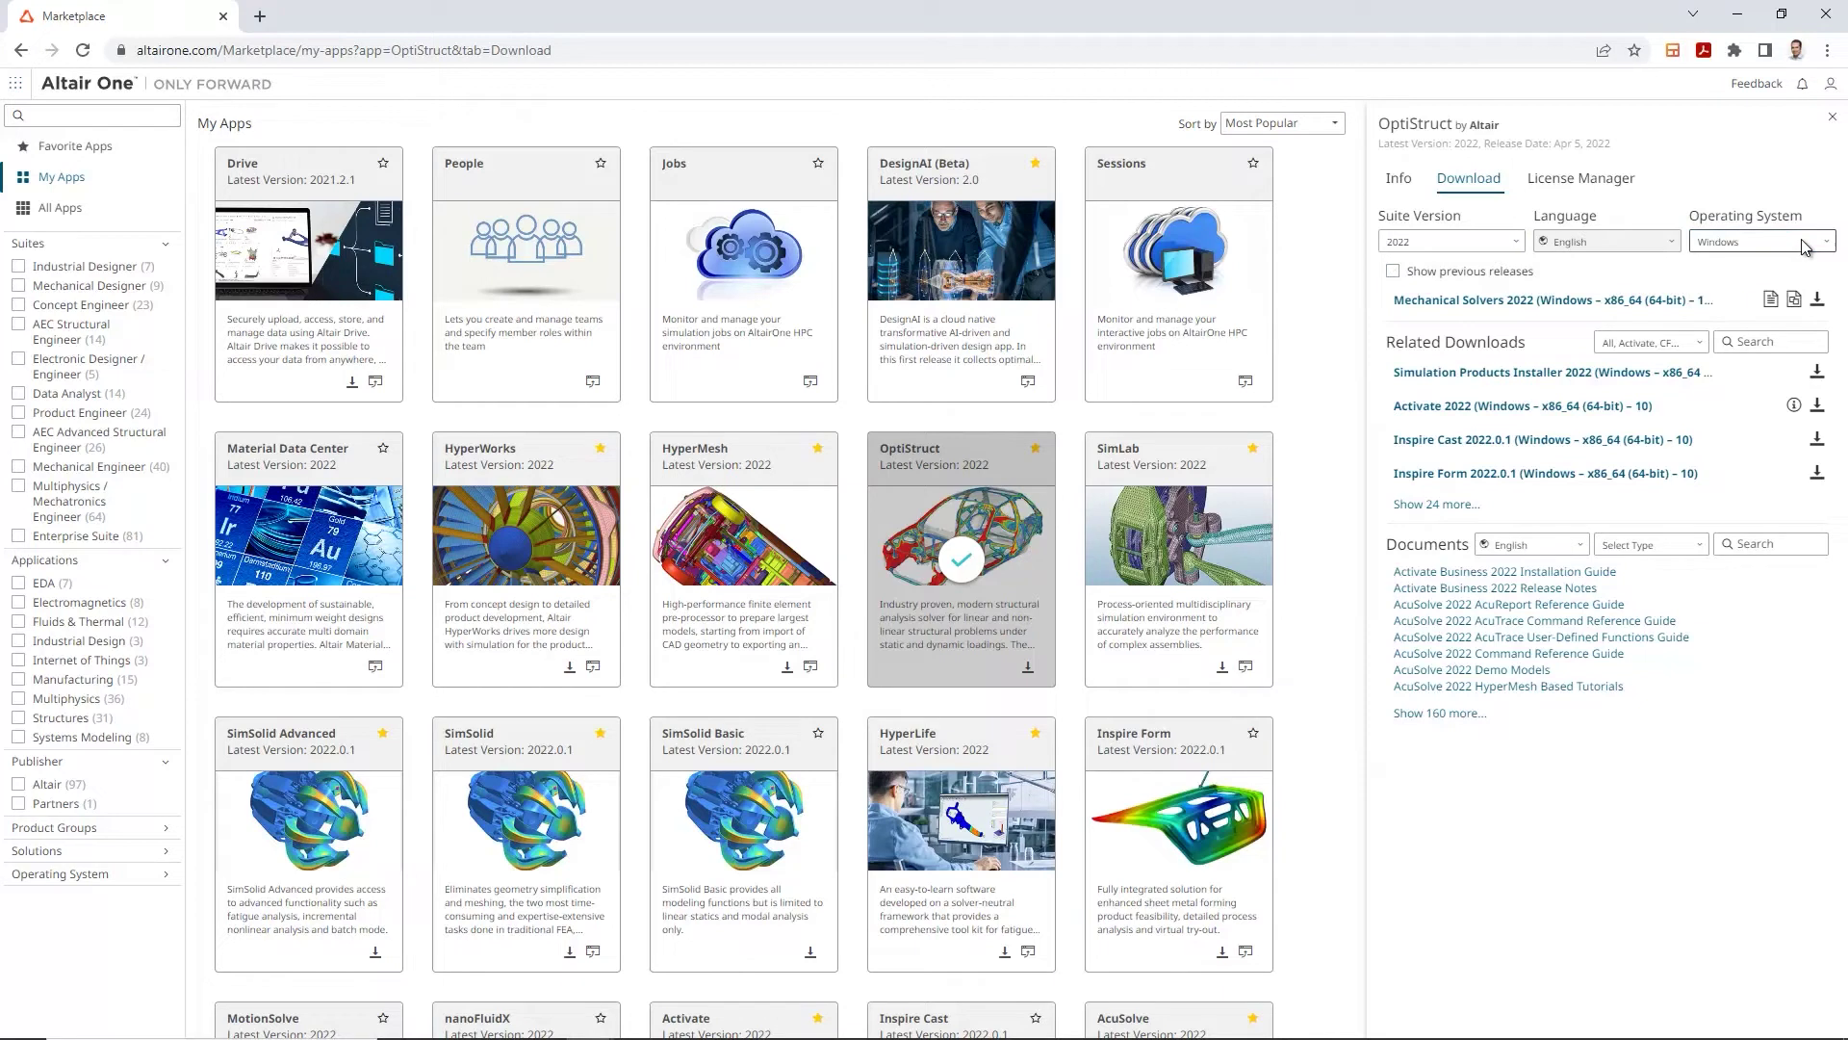
Download the Mechanical Solvers 2022 (Windows x86_64) installer, hwSolvers2022 .exe, about 1.8 GB
left_click(1817, 301)
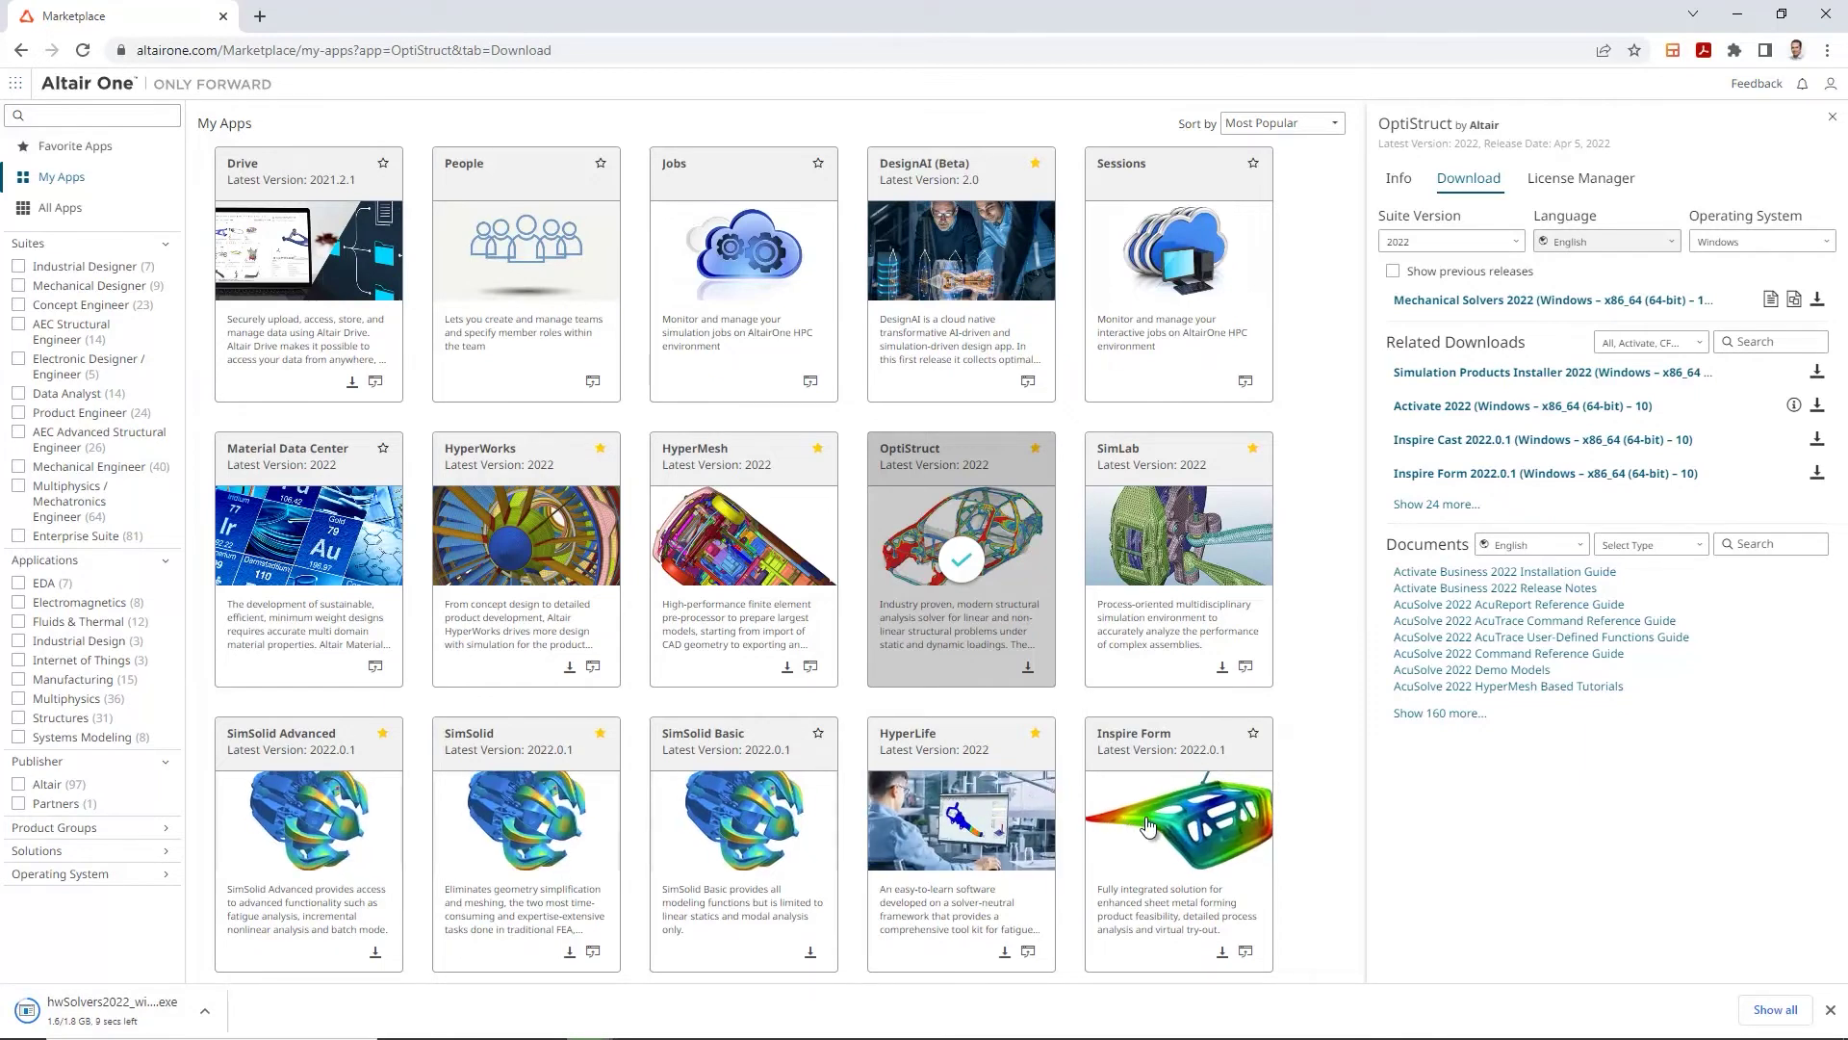
scroll(1155, 825, "down", 2)
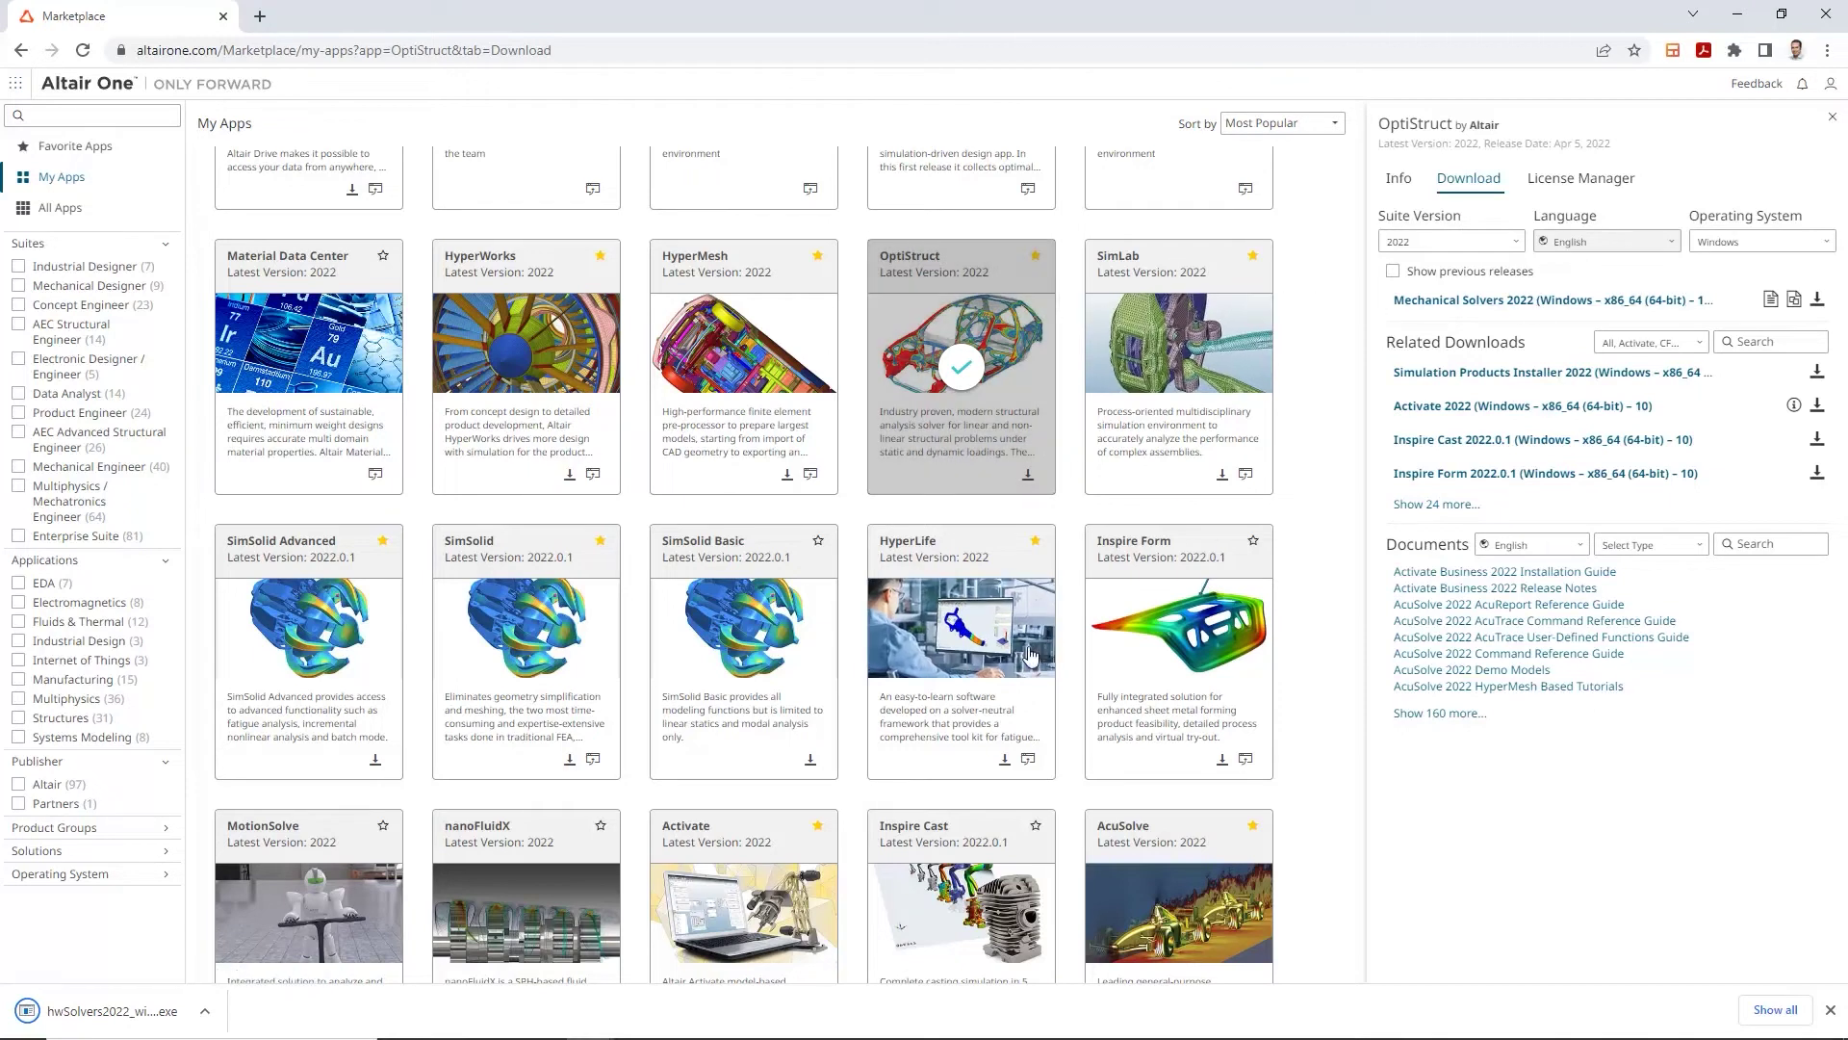
scroll(1015, 685, "down", 1)
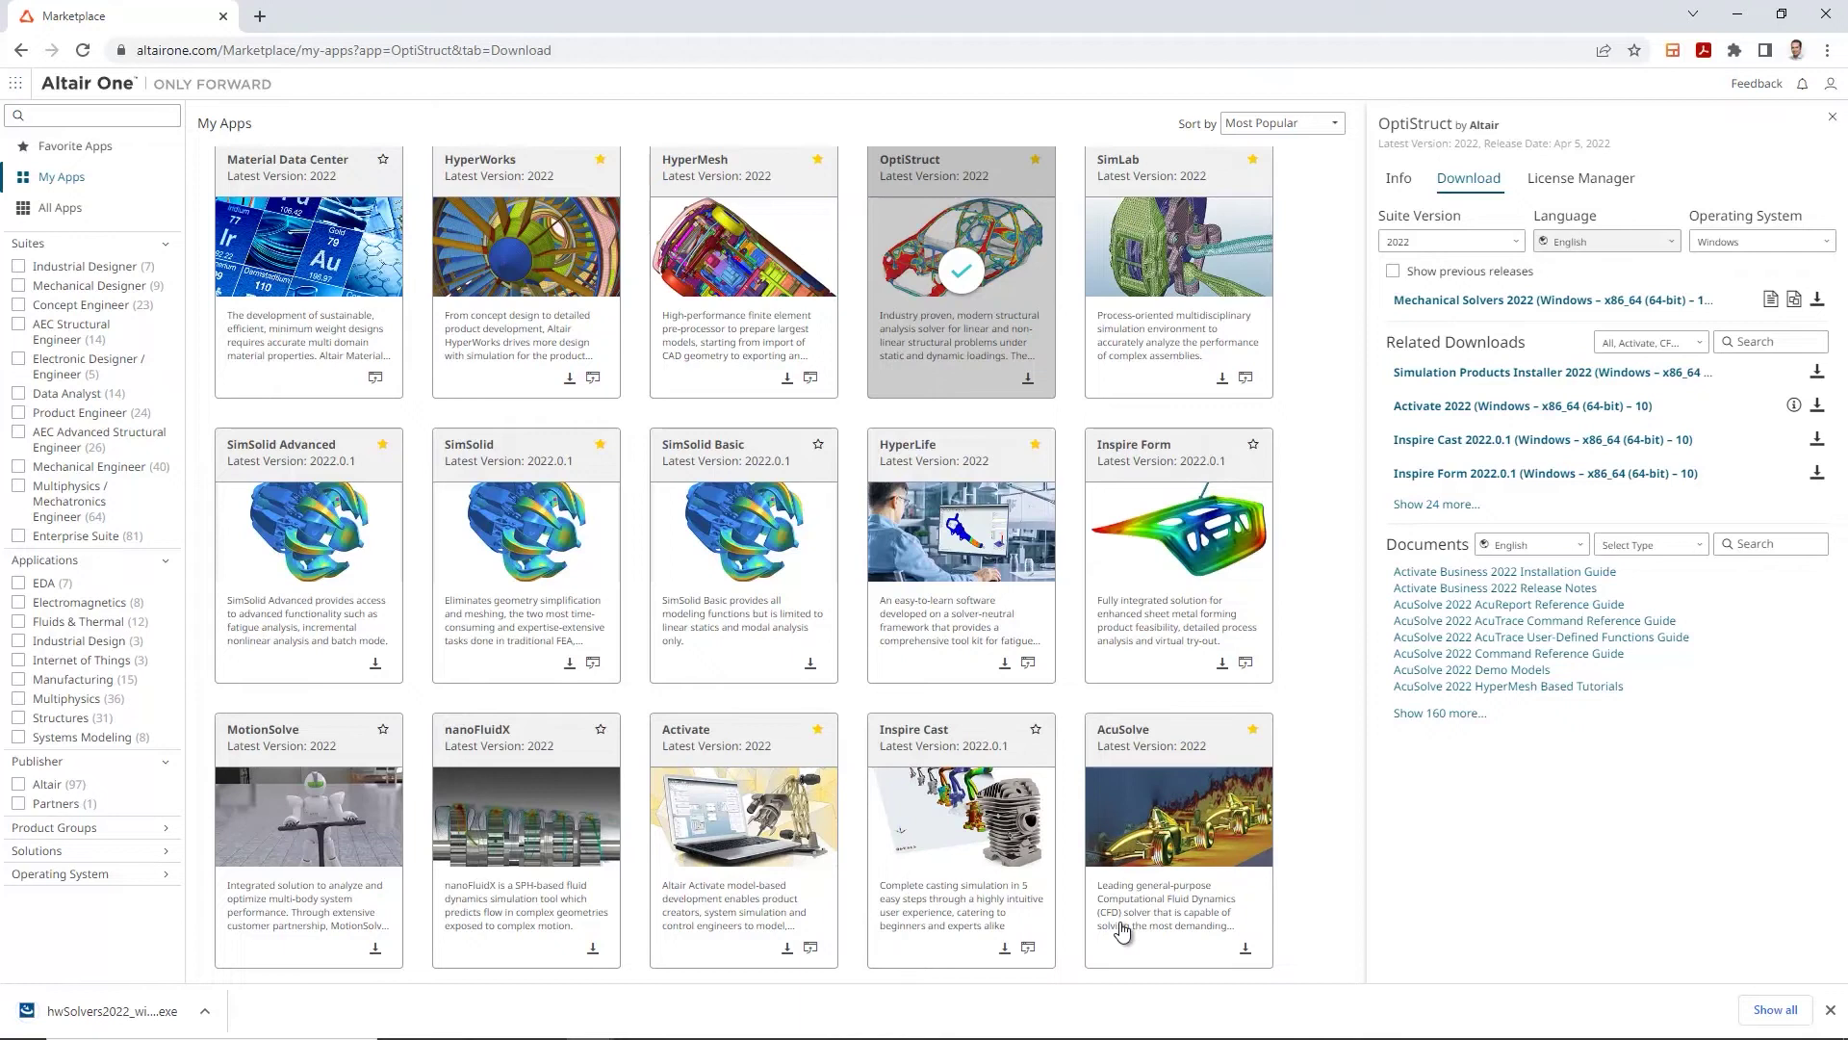
Show AcuSolve's Download tab, then run the downloaded hwSolvers2022 .exe from the download bar
left_click(1129, 737)
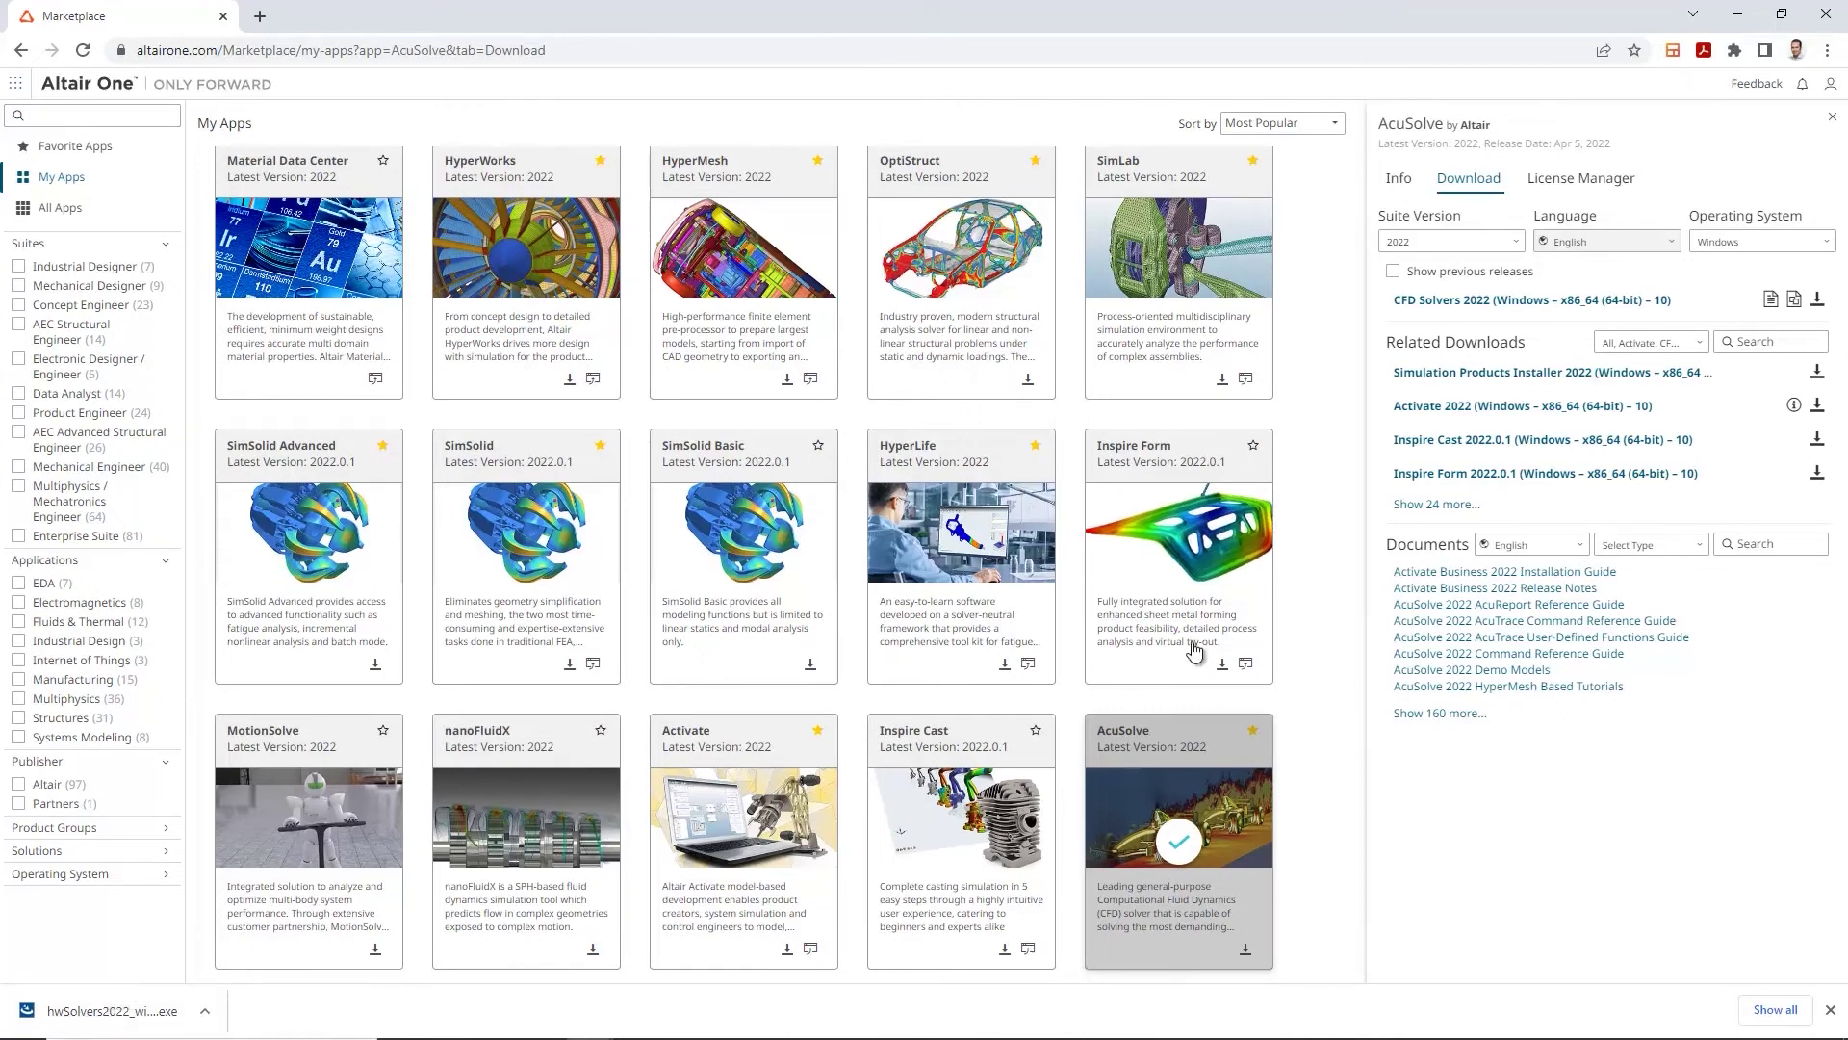
scroll(1197, 648, "up", 2)
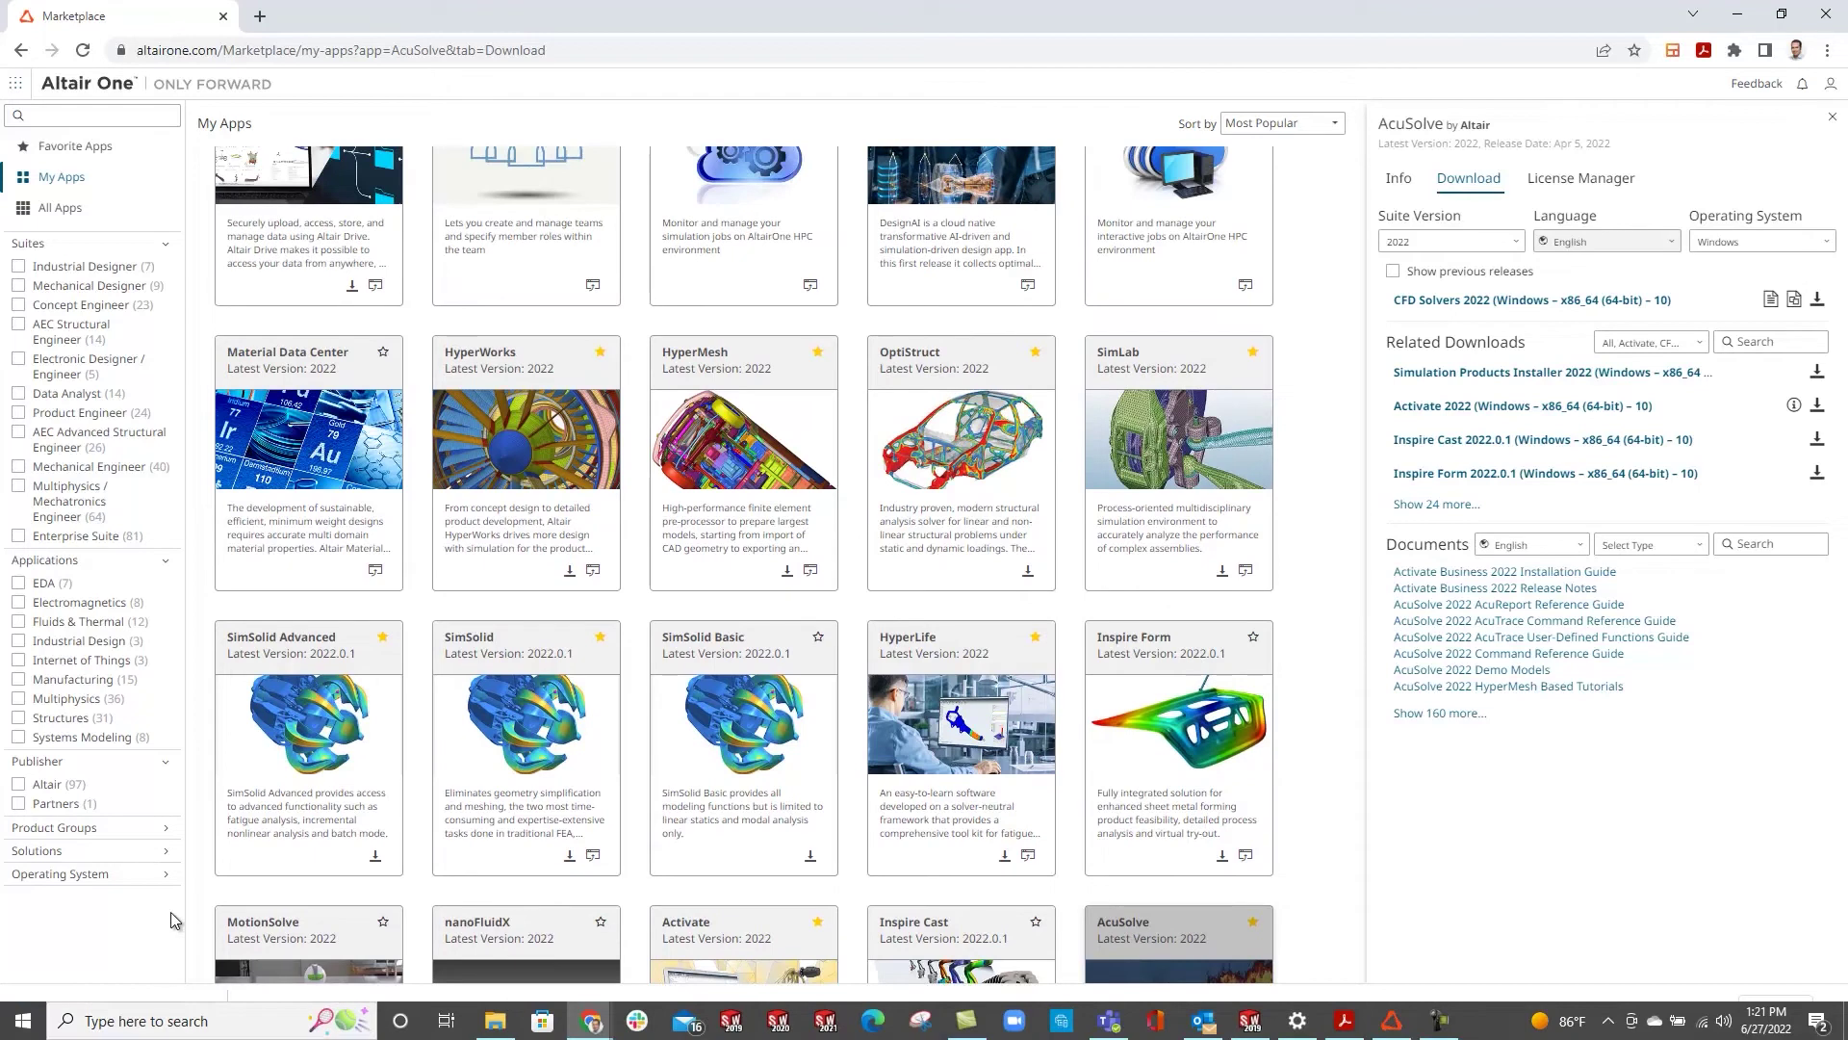
left_click(125, 1014)
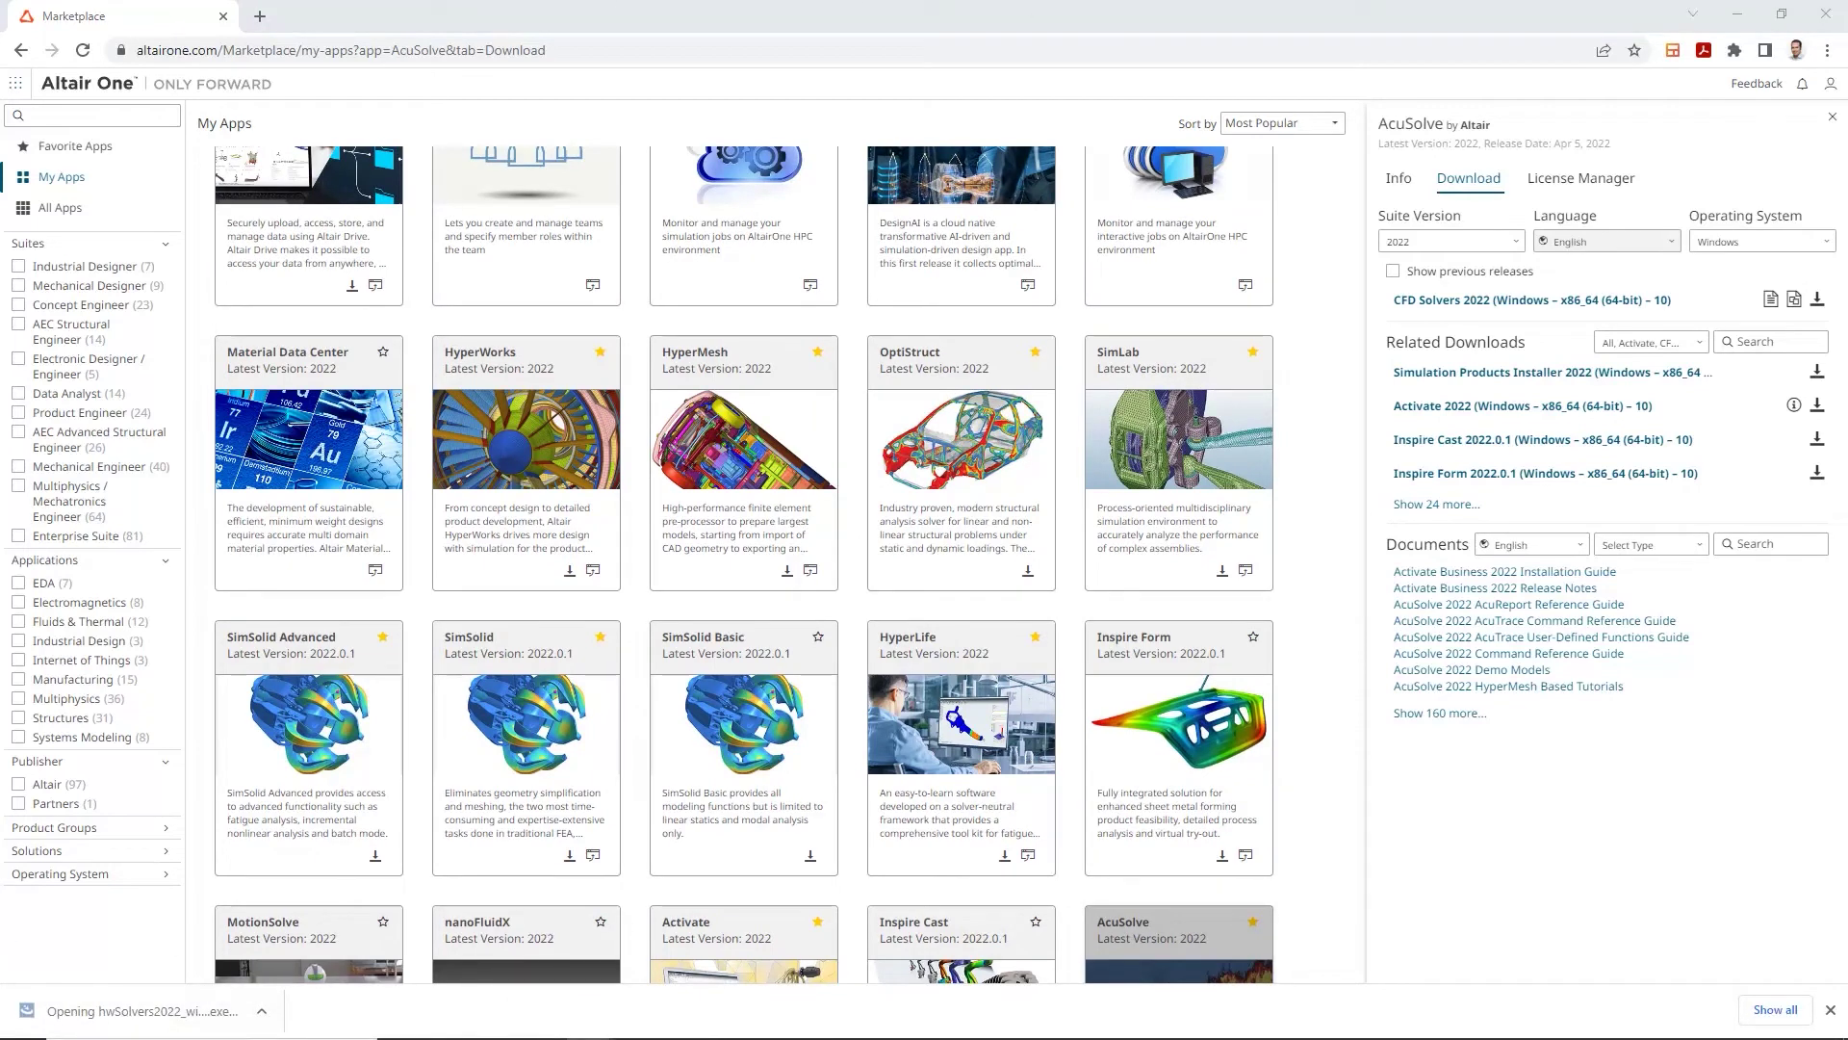
Launch the downloaded installer and confirm English as the installer language
left_click(144, 1013)
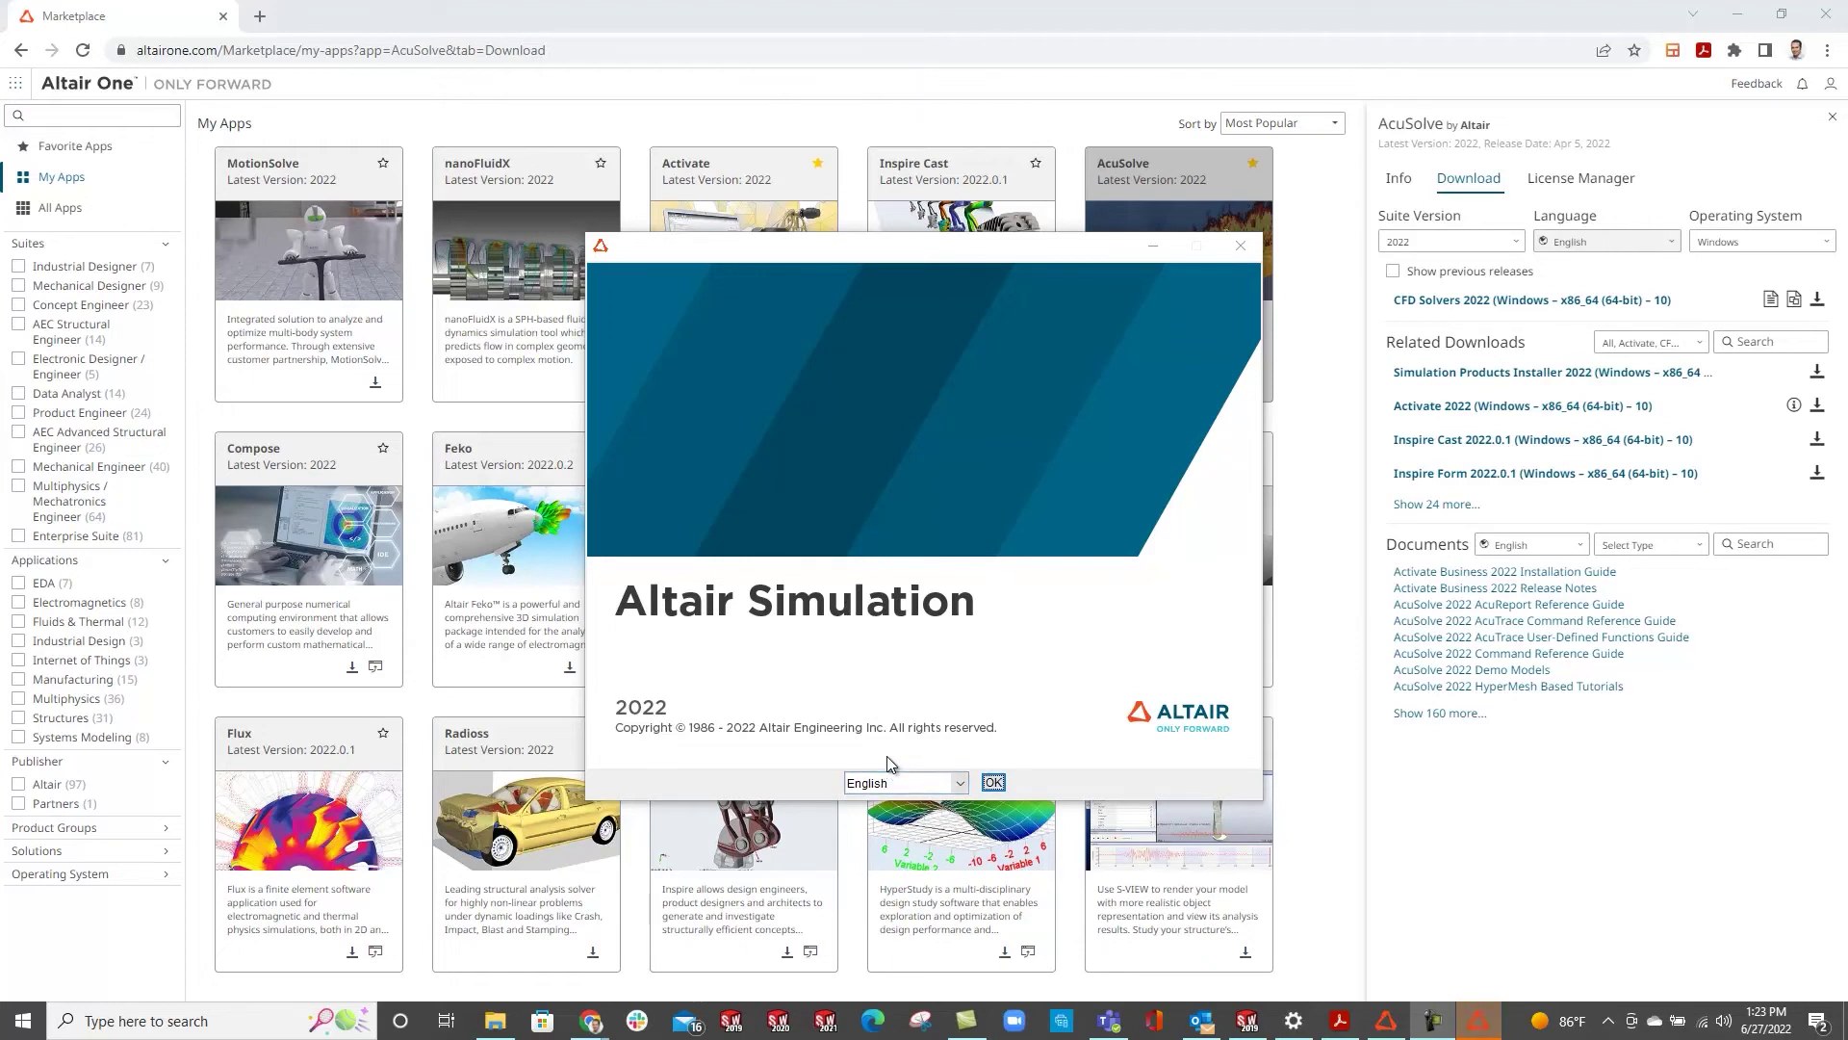
left_click(940, 785)
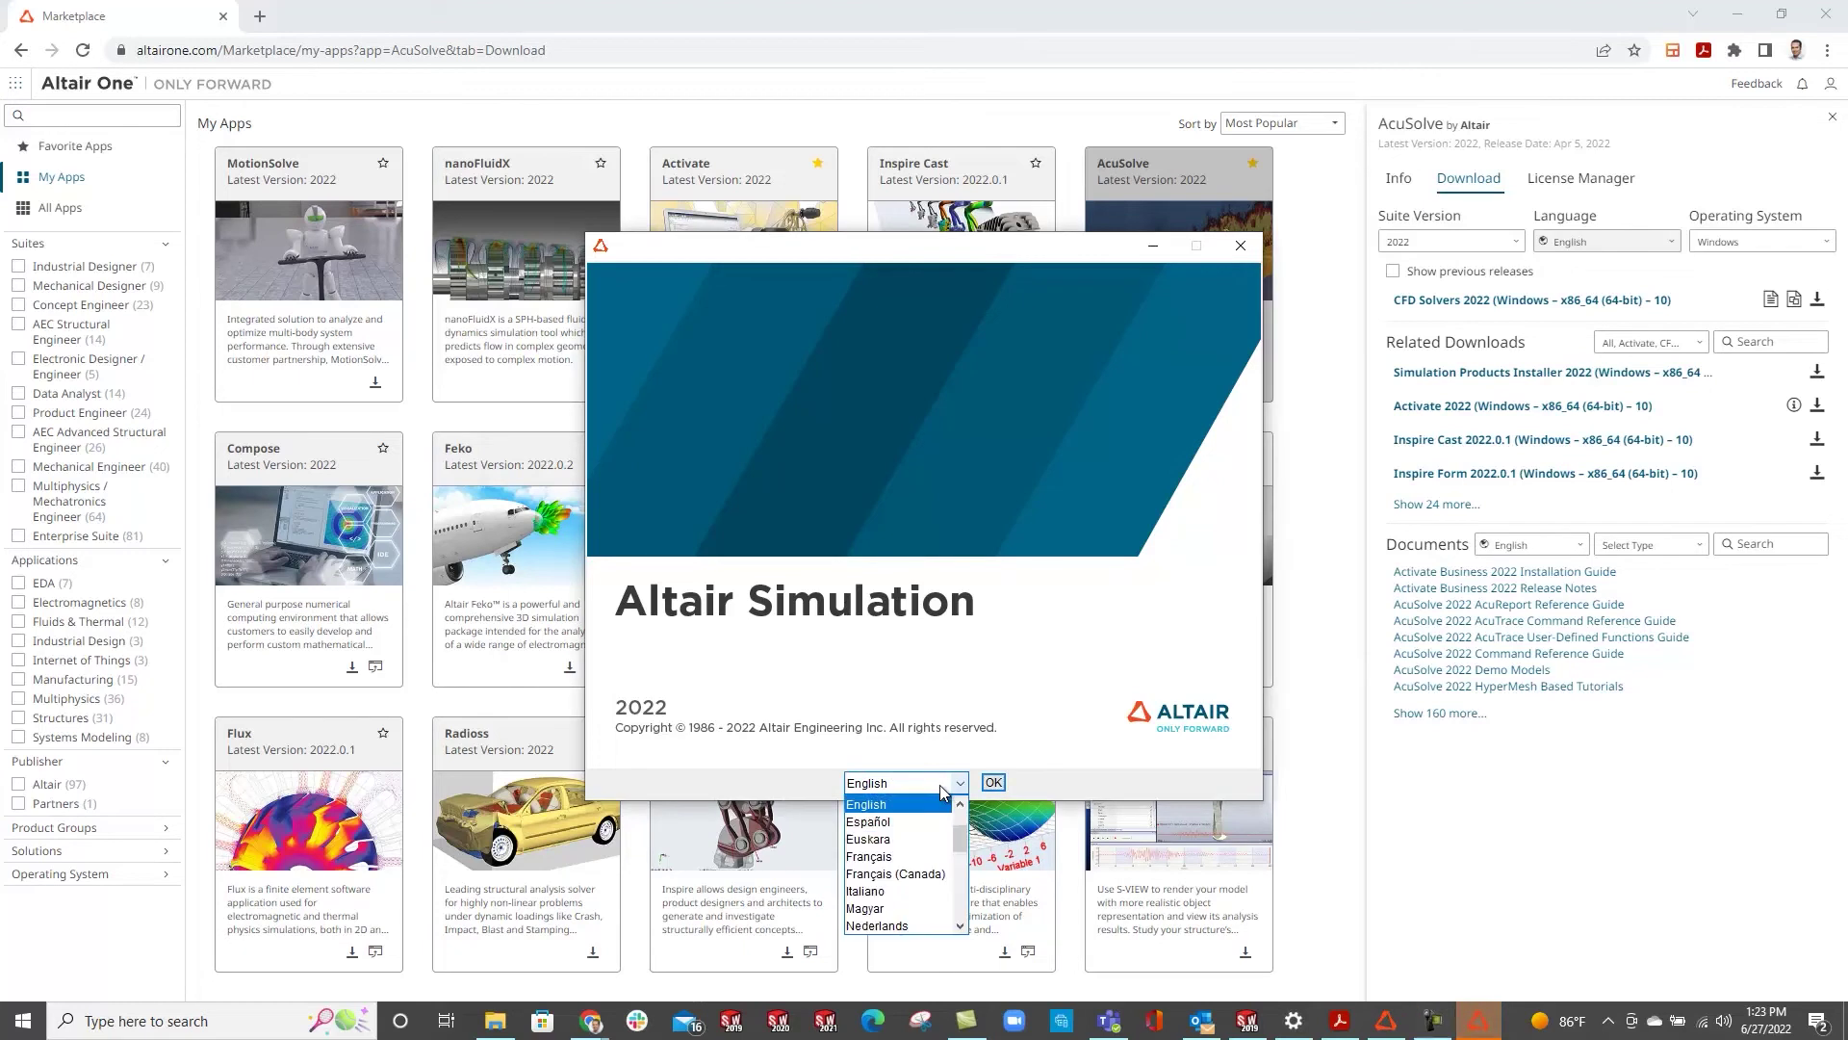
left_click(944, 792)
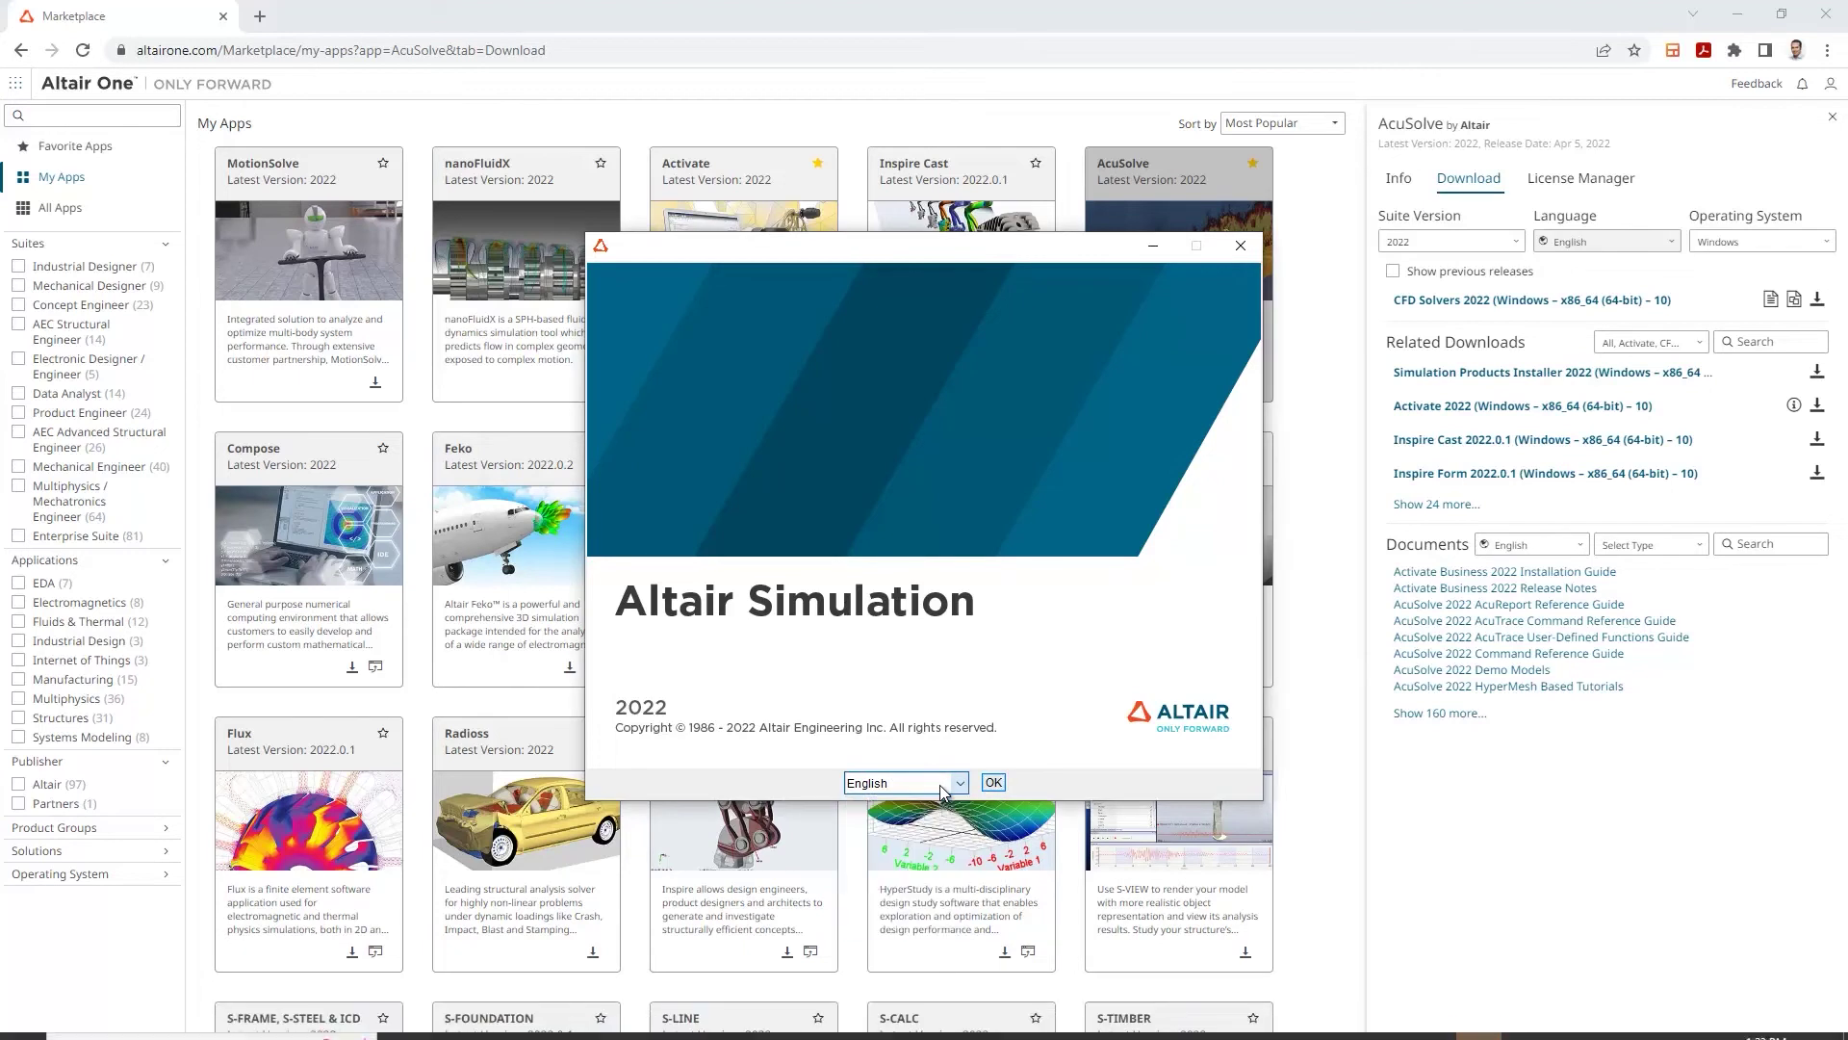
left_click(995, 783)
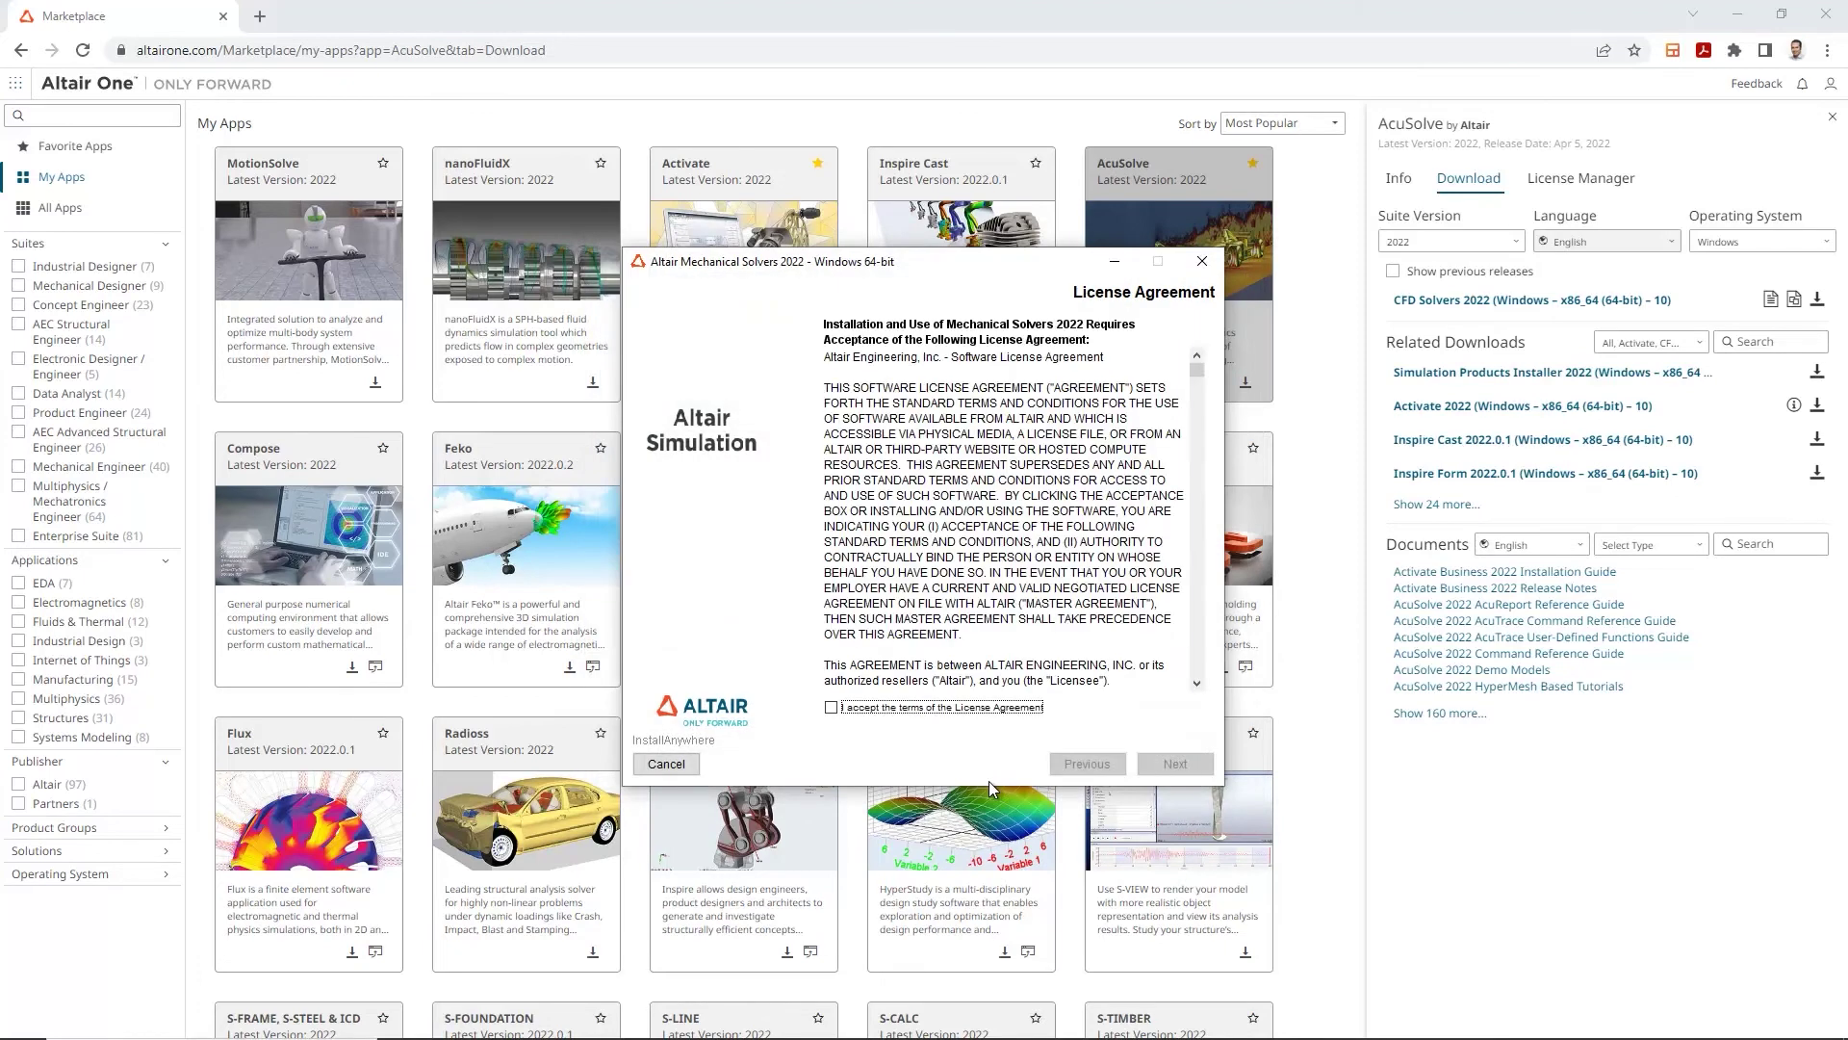
Accept the license terms, pass the Introduction, and keep the Local installation type
left_click(832, 708)
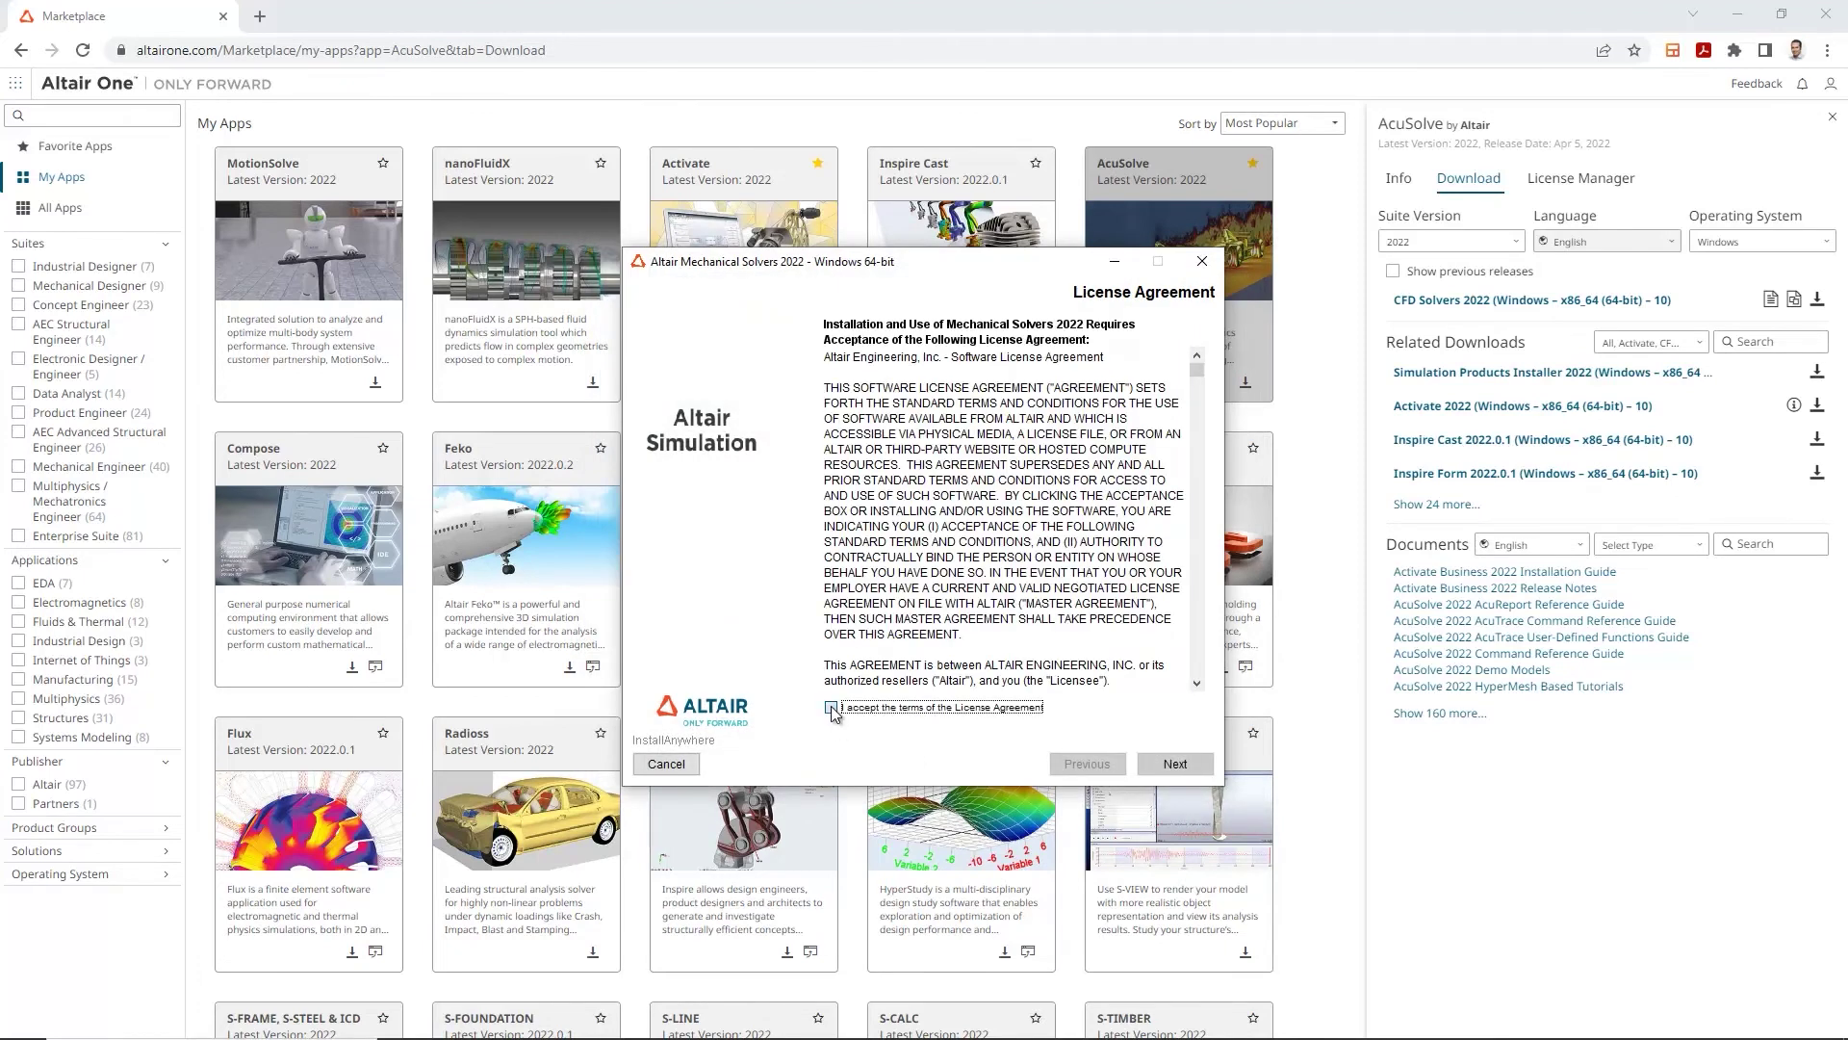
left_click(1167, 765)
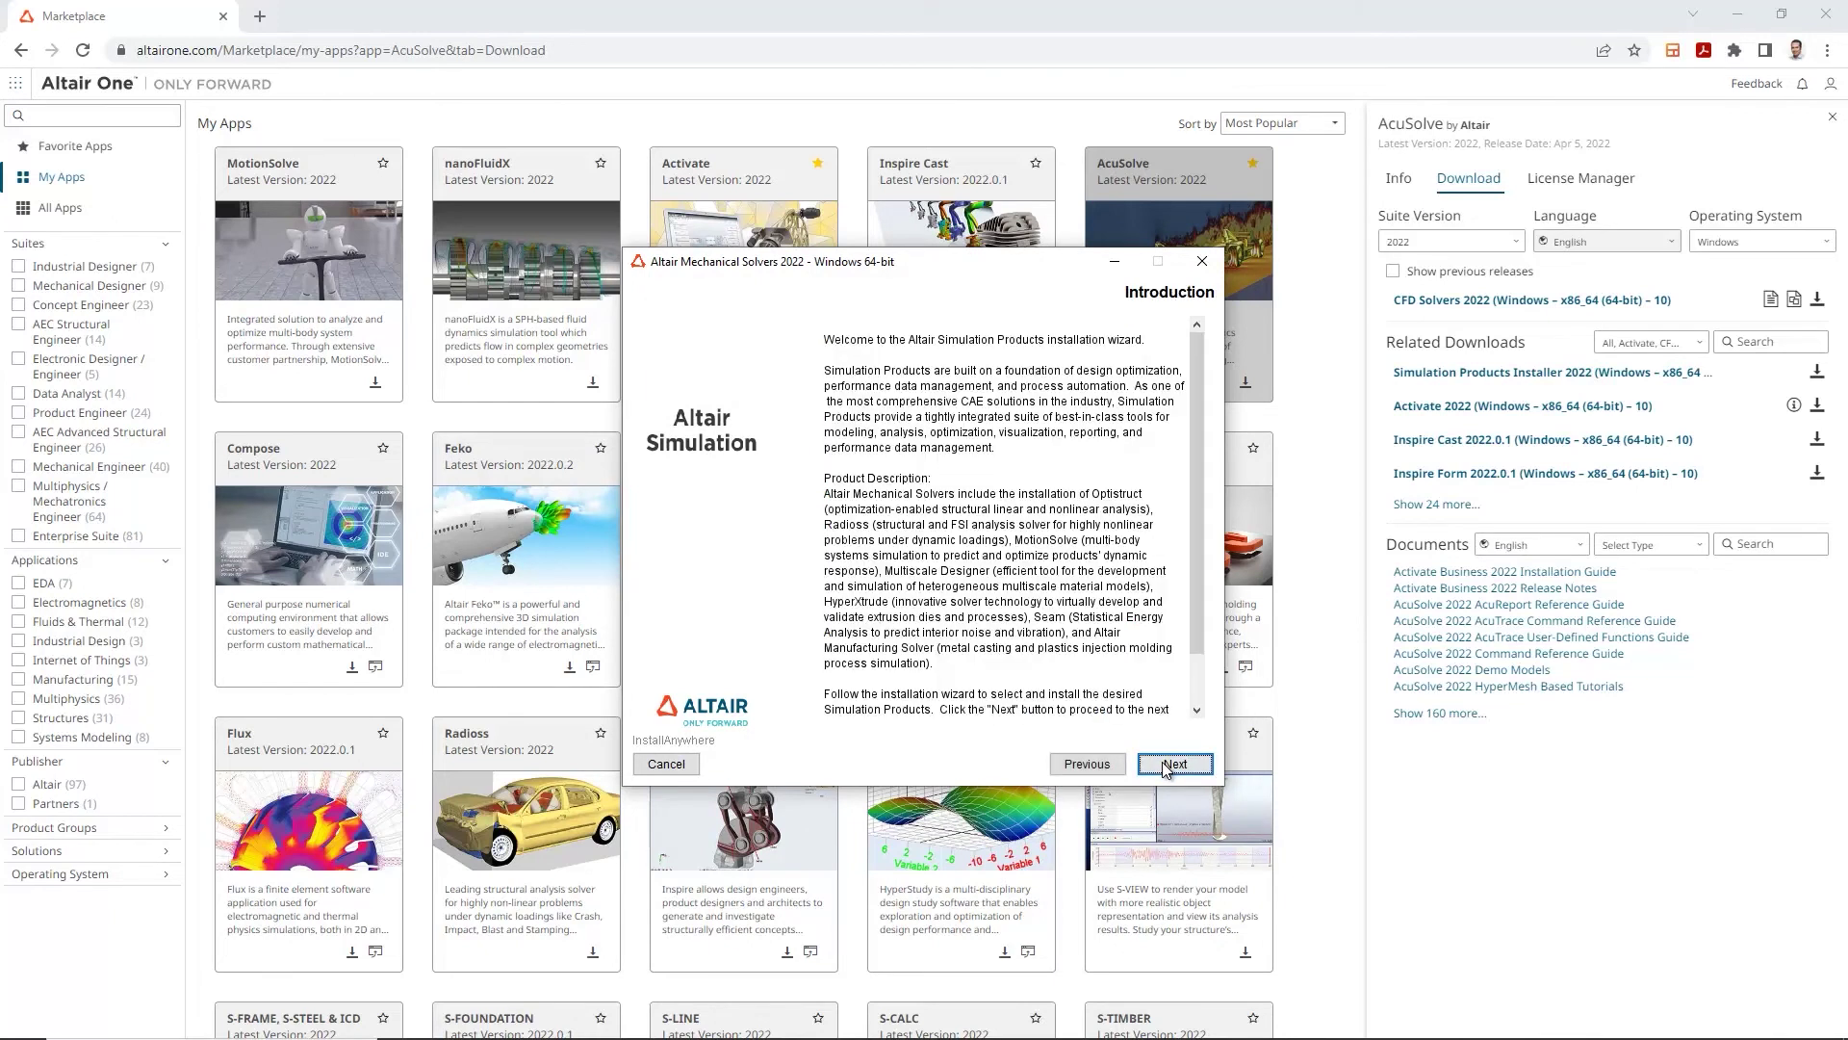
left_click(1167, 766)
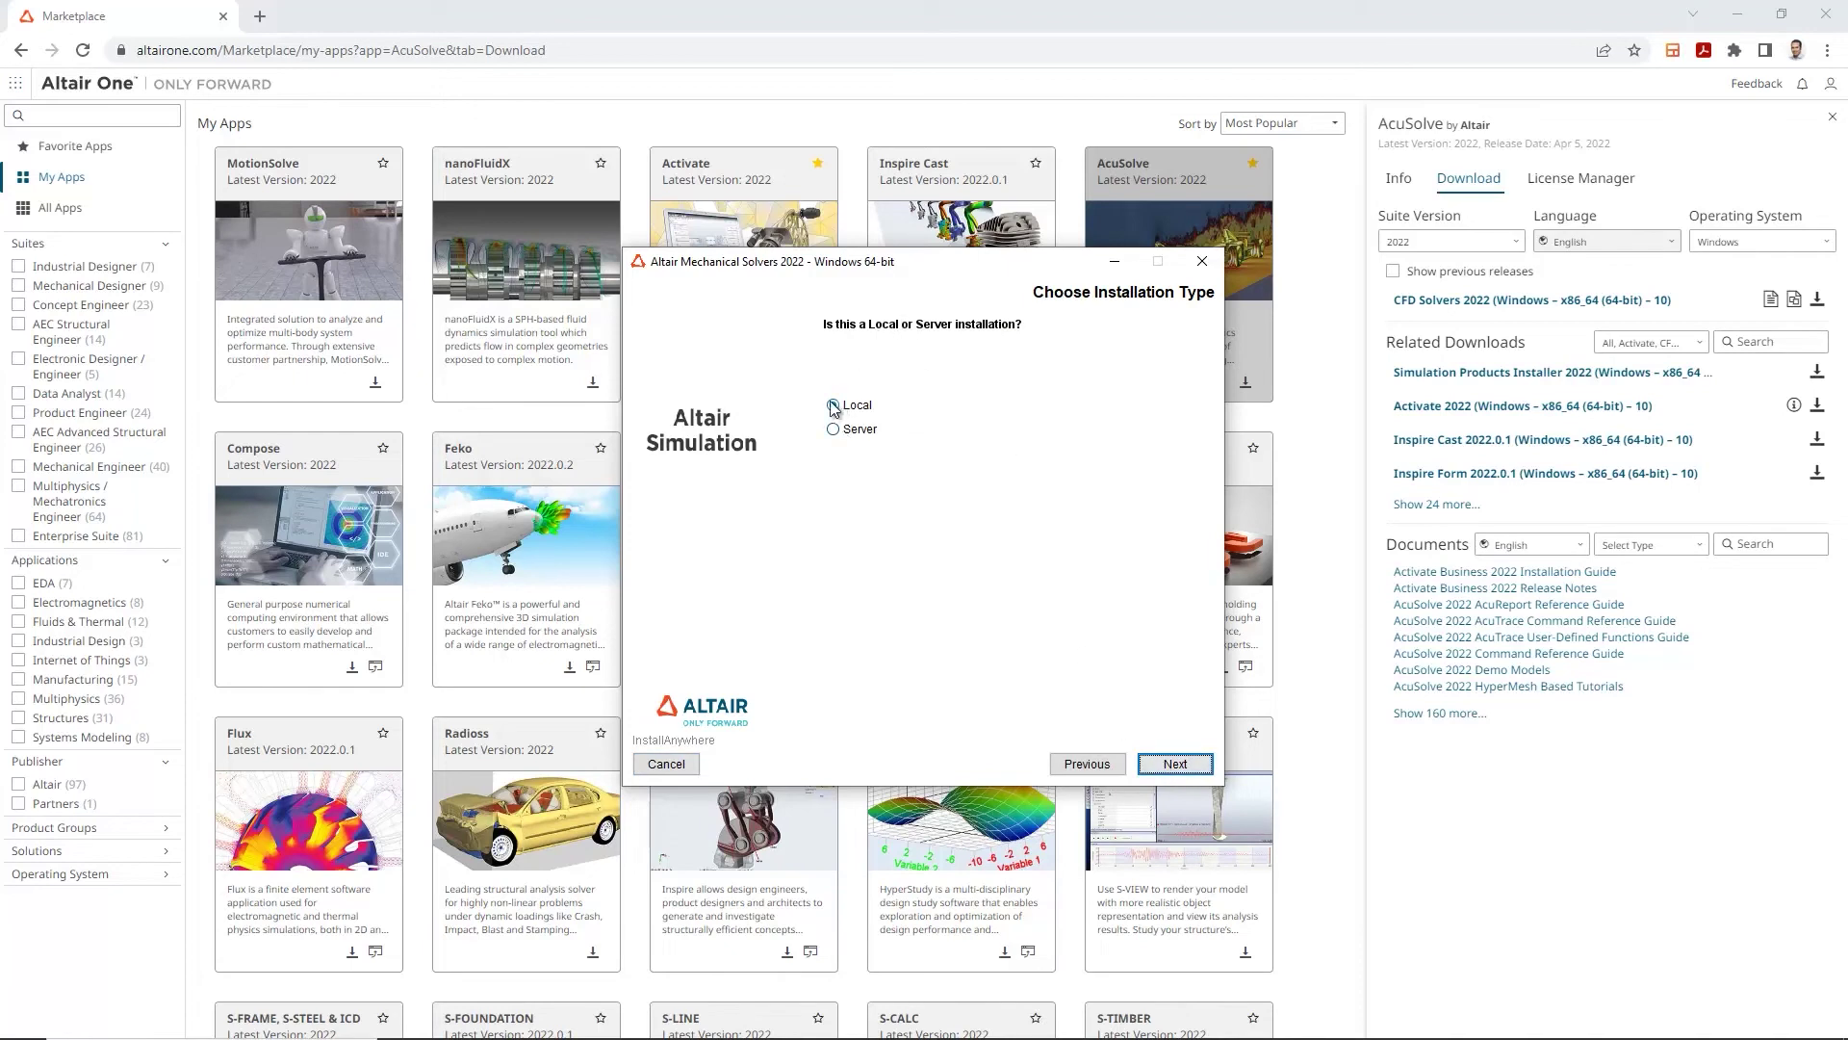
left_click(1182, 765)
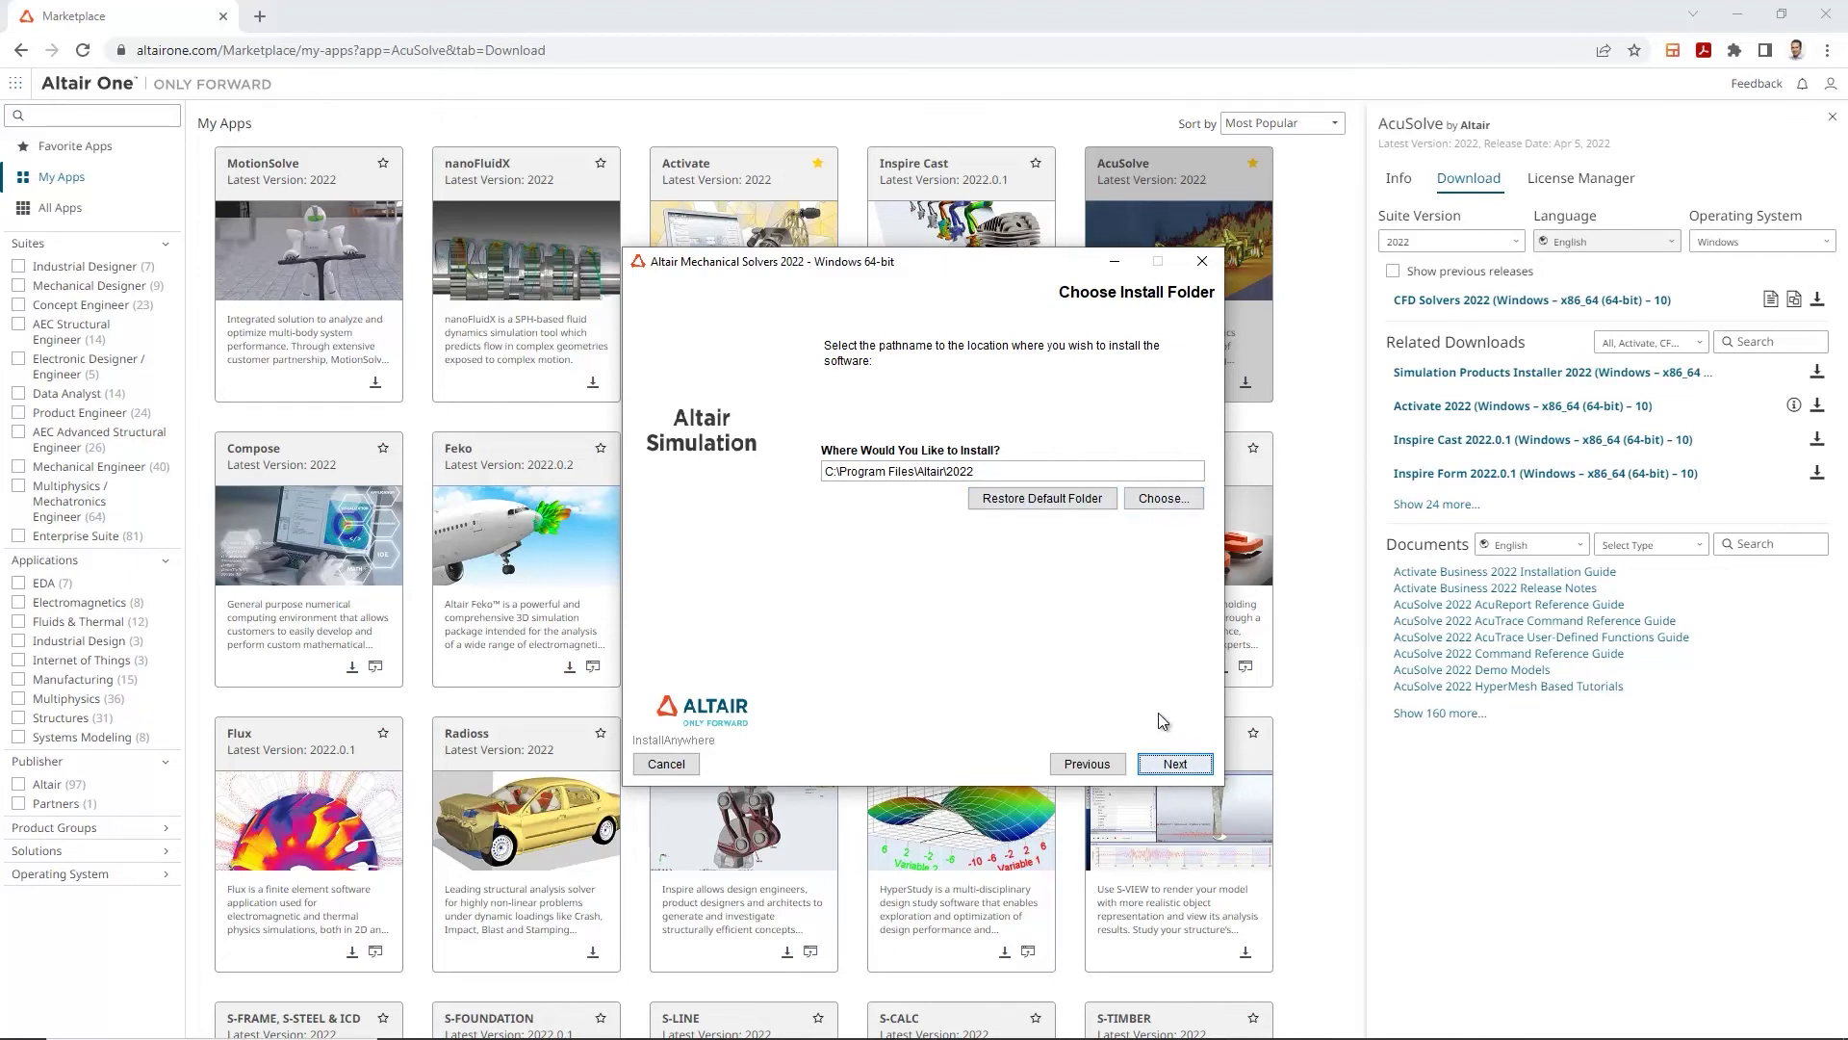
Keep C:\Program Files\Altair\2022 as install folder and enable desktop shortcuts
left_click(1167, 768)
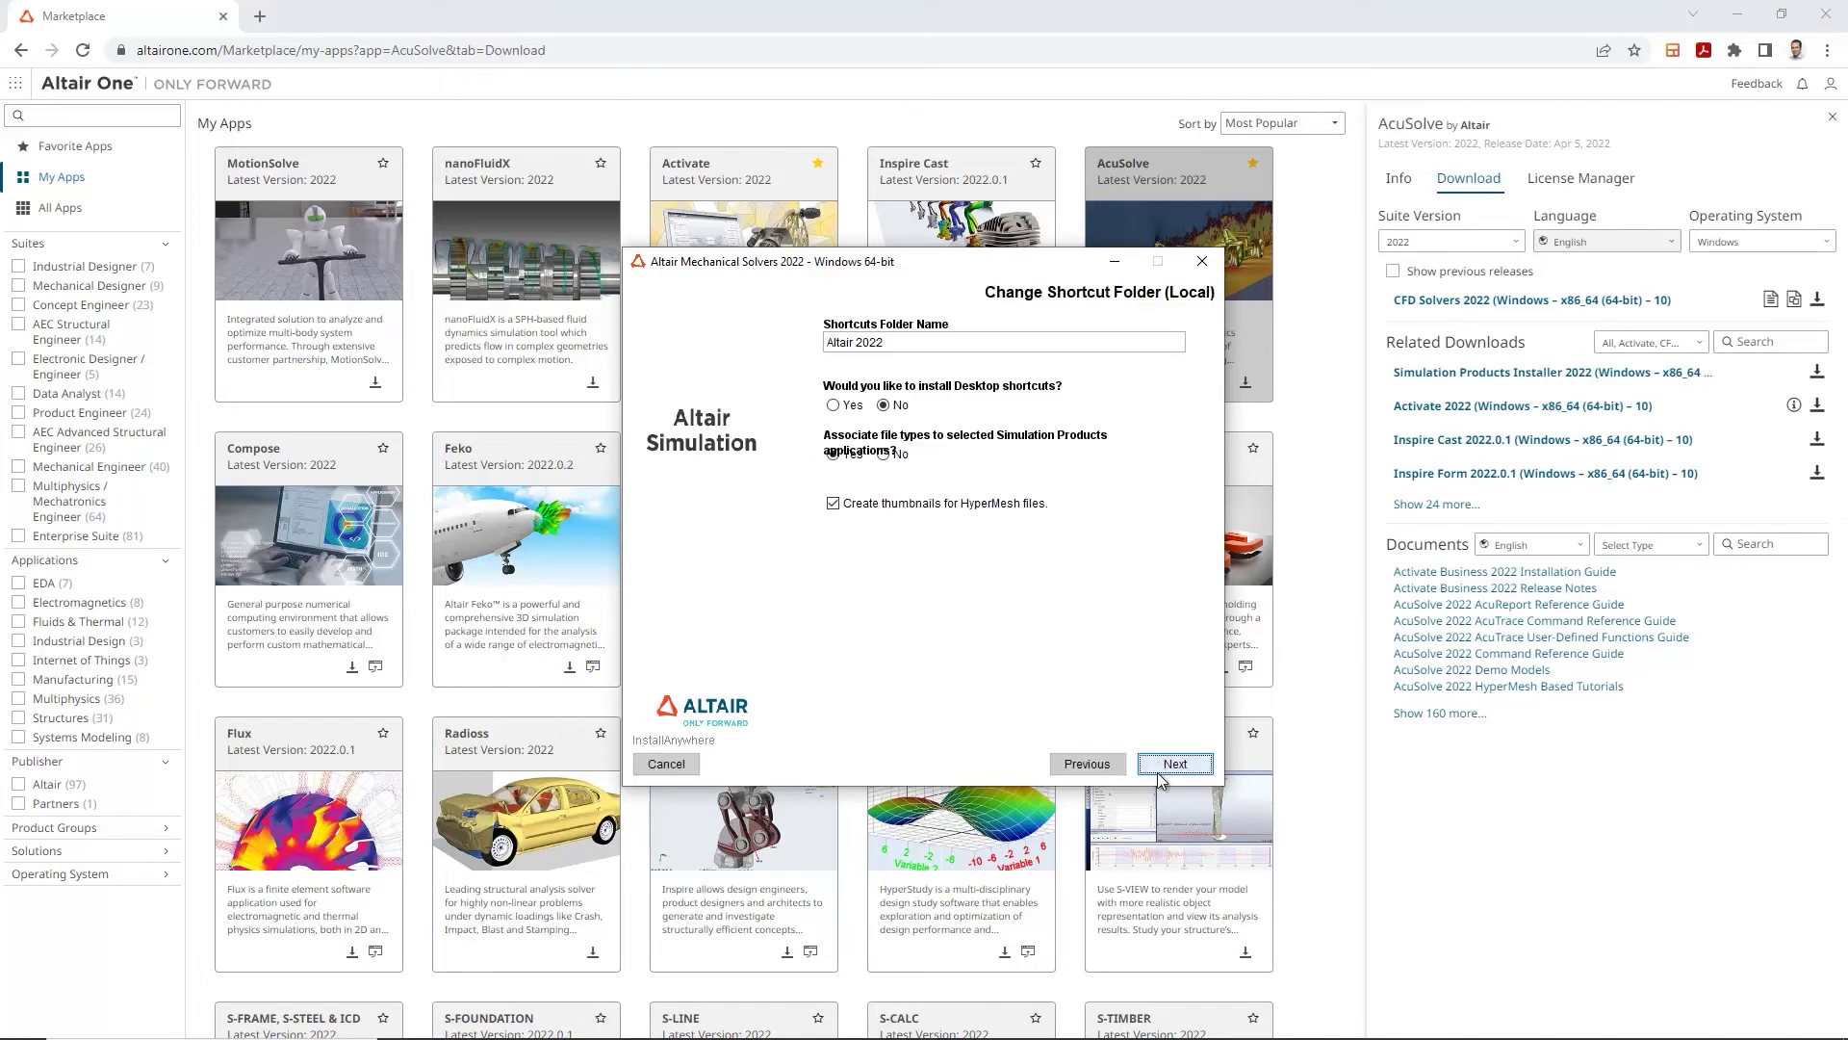
left_click(833, 405)
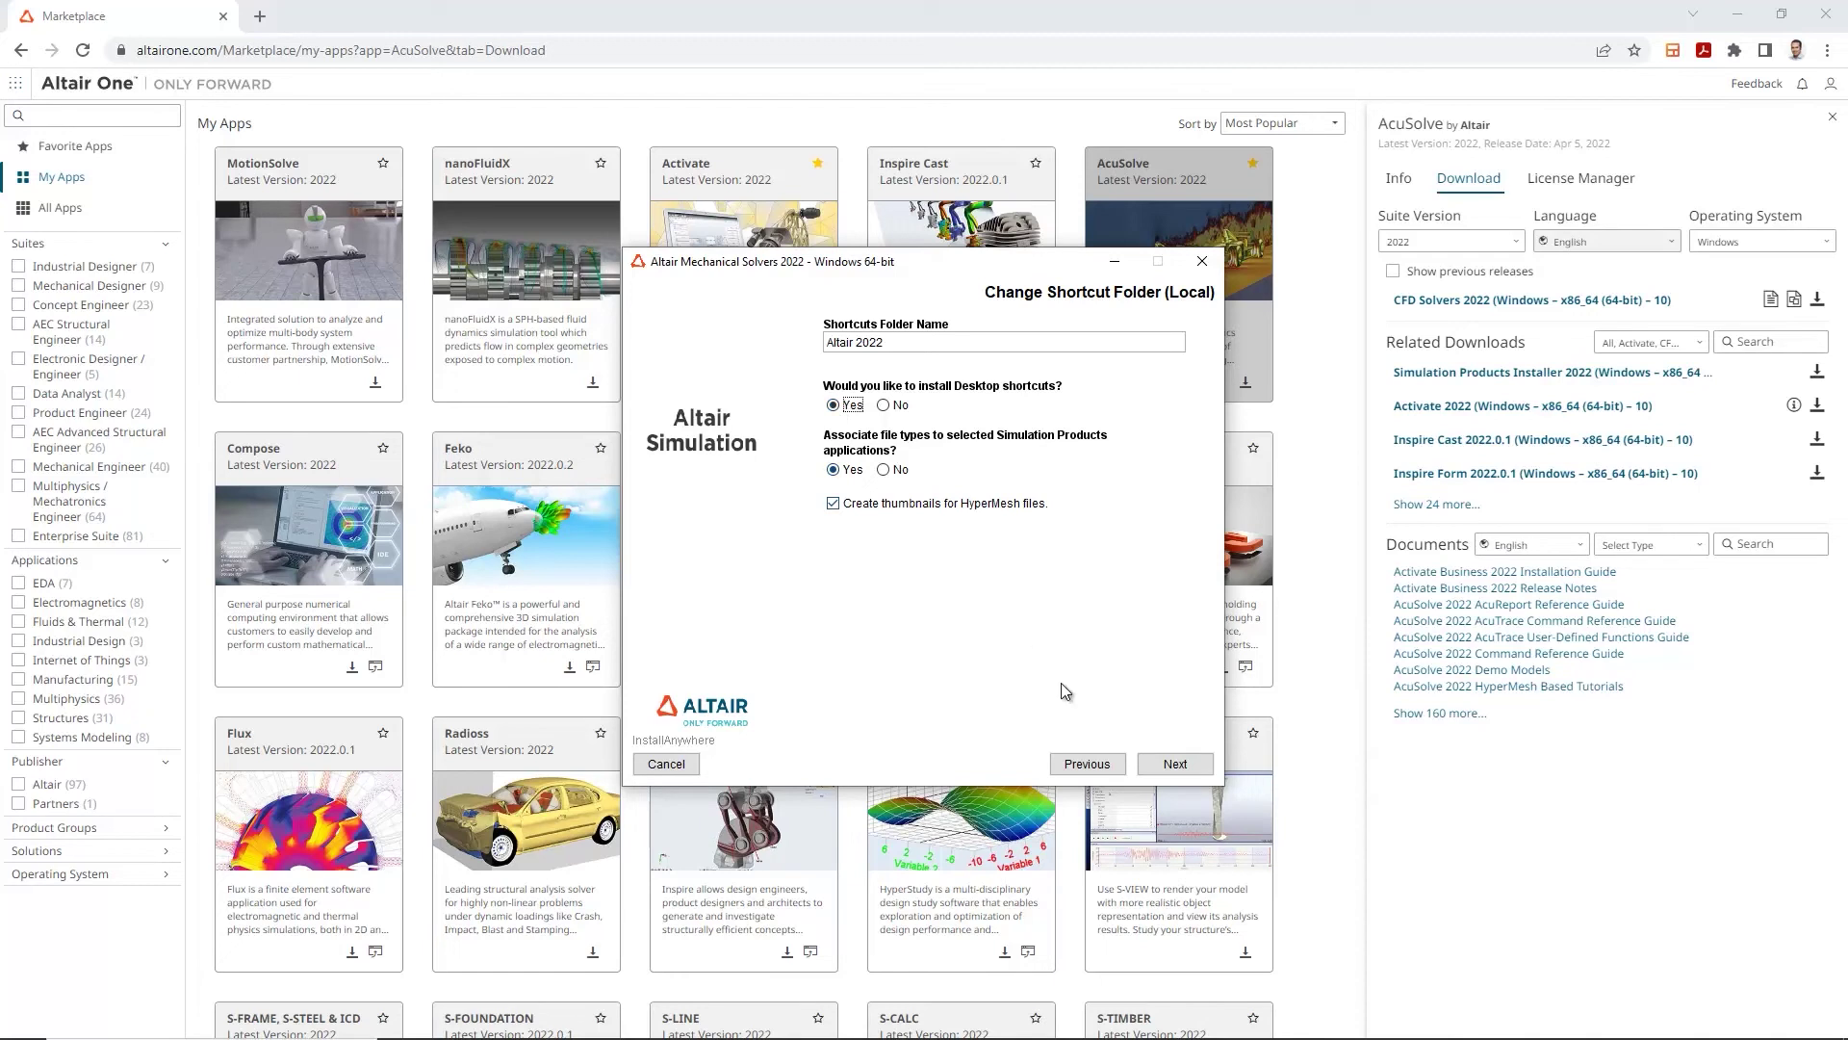
left_click(1173, 766)
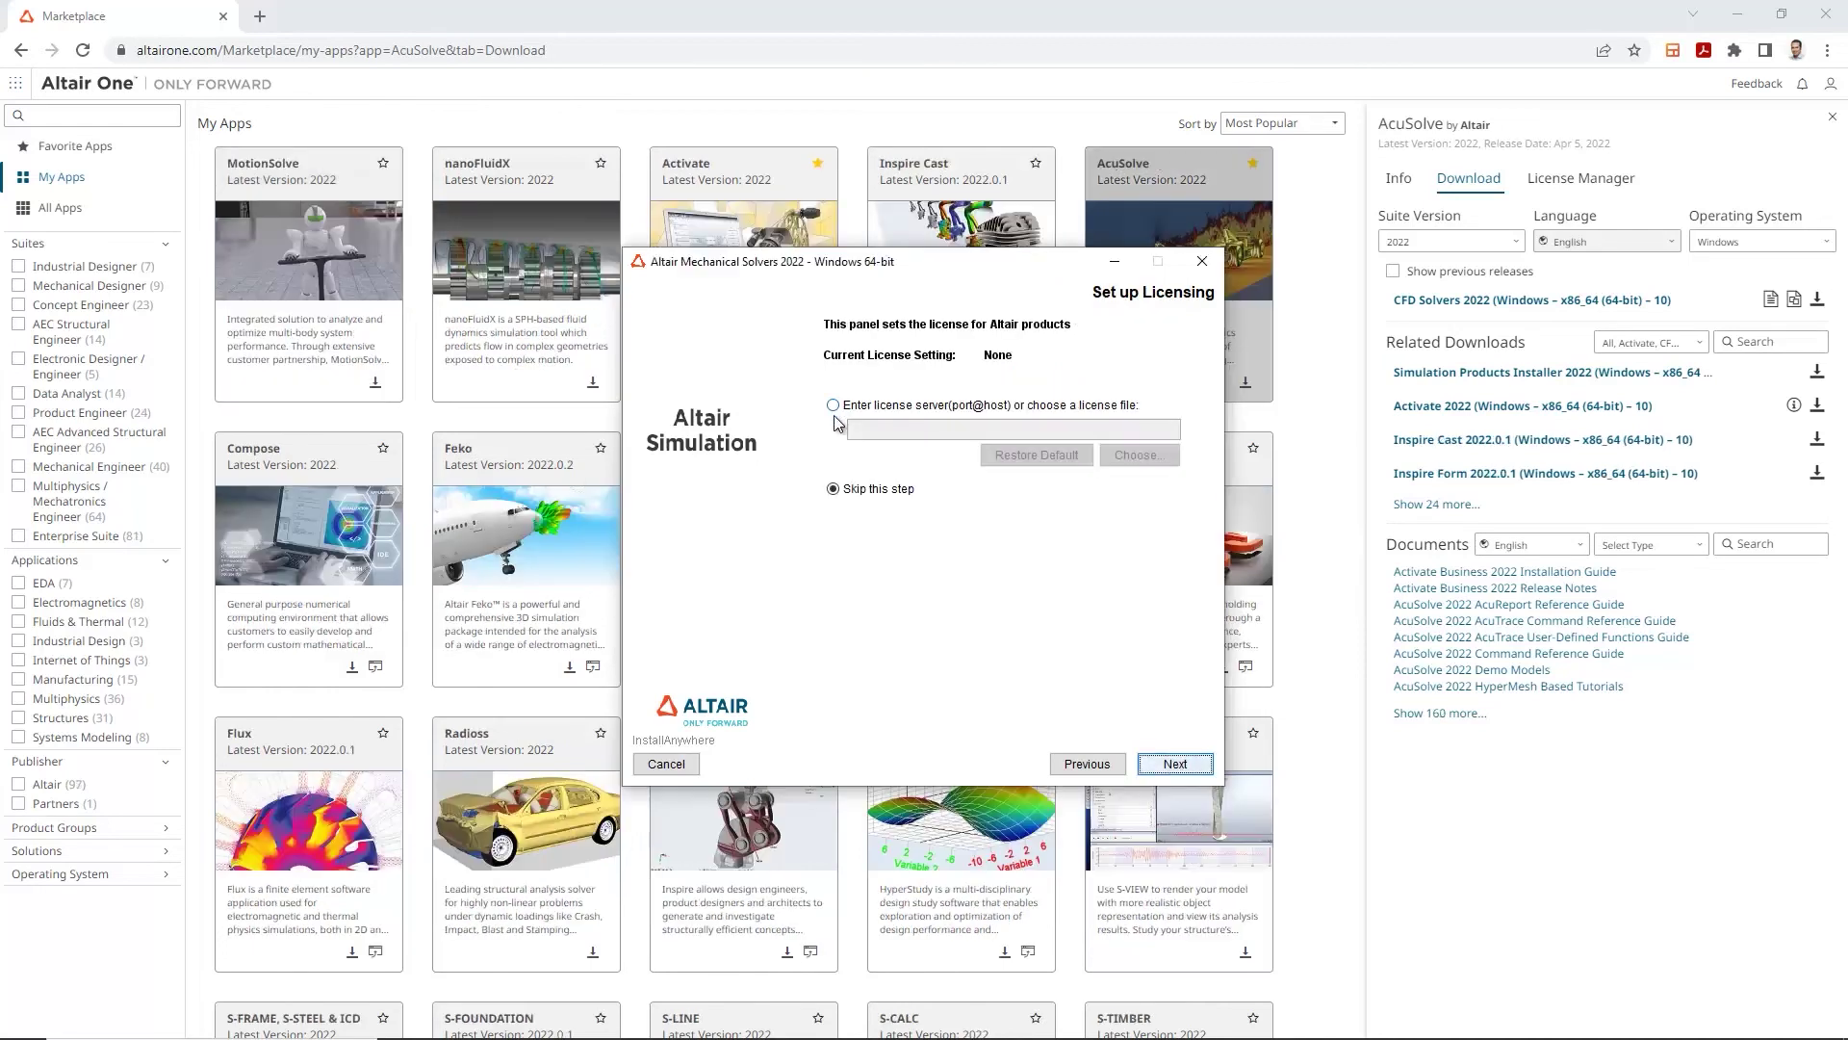
Skip the licensing setup and advance to the Pre-Installation Summary
left_click(915, 405)
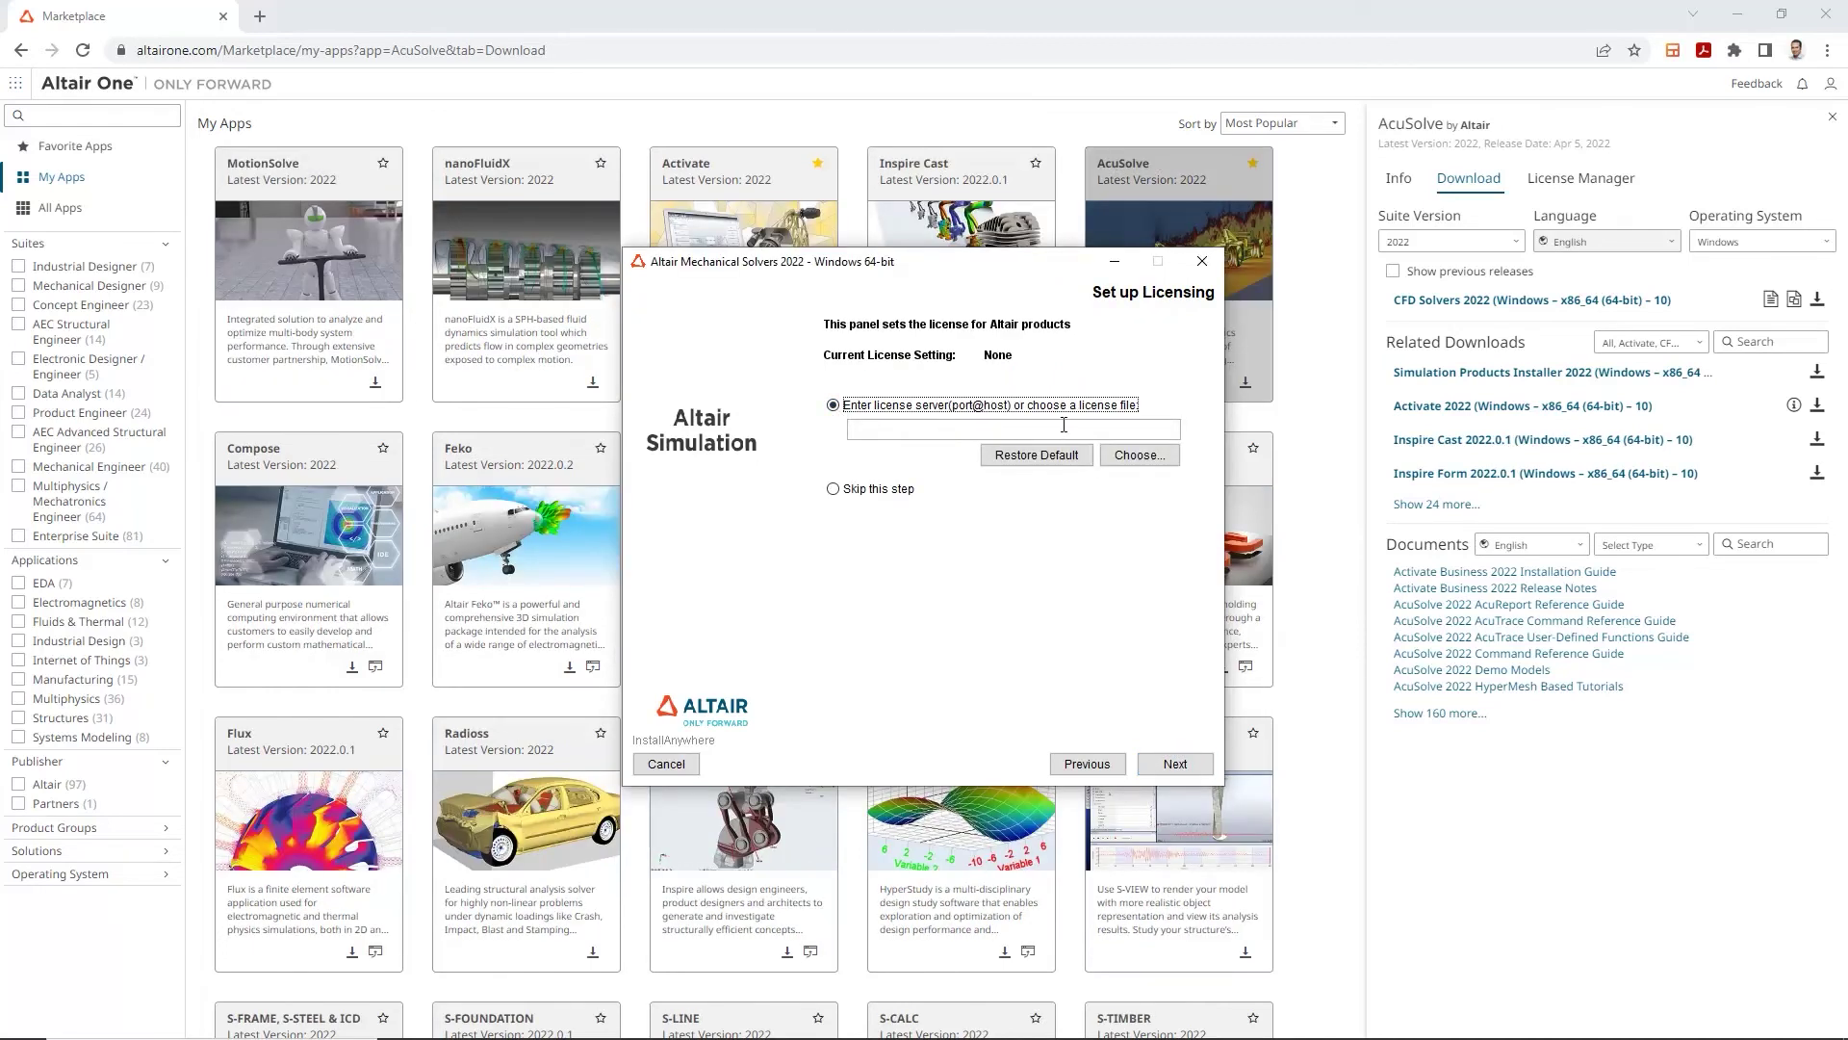
left_click(835, 489)
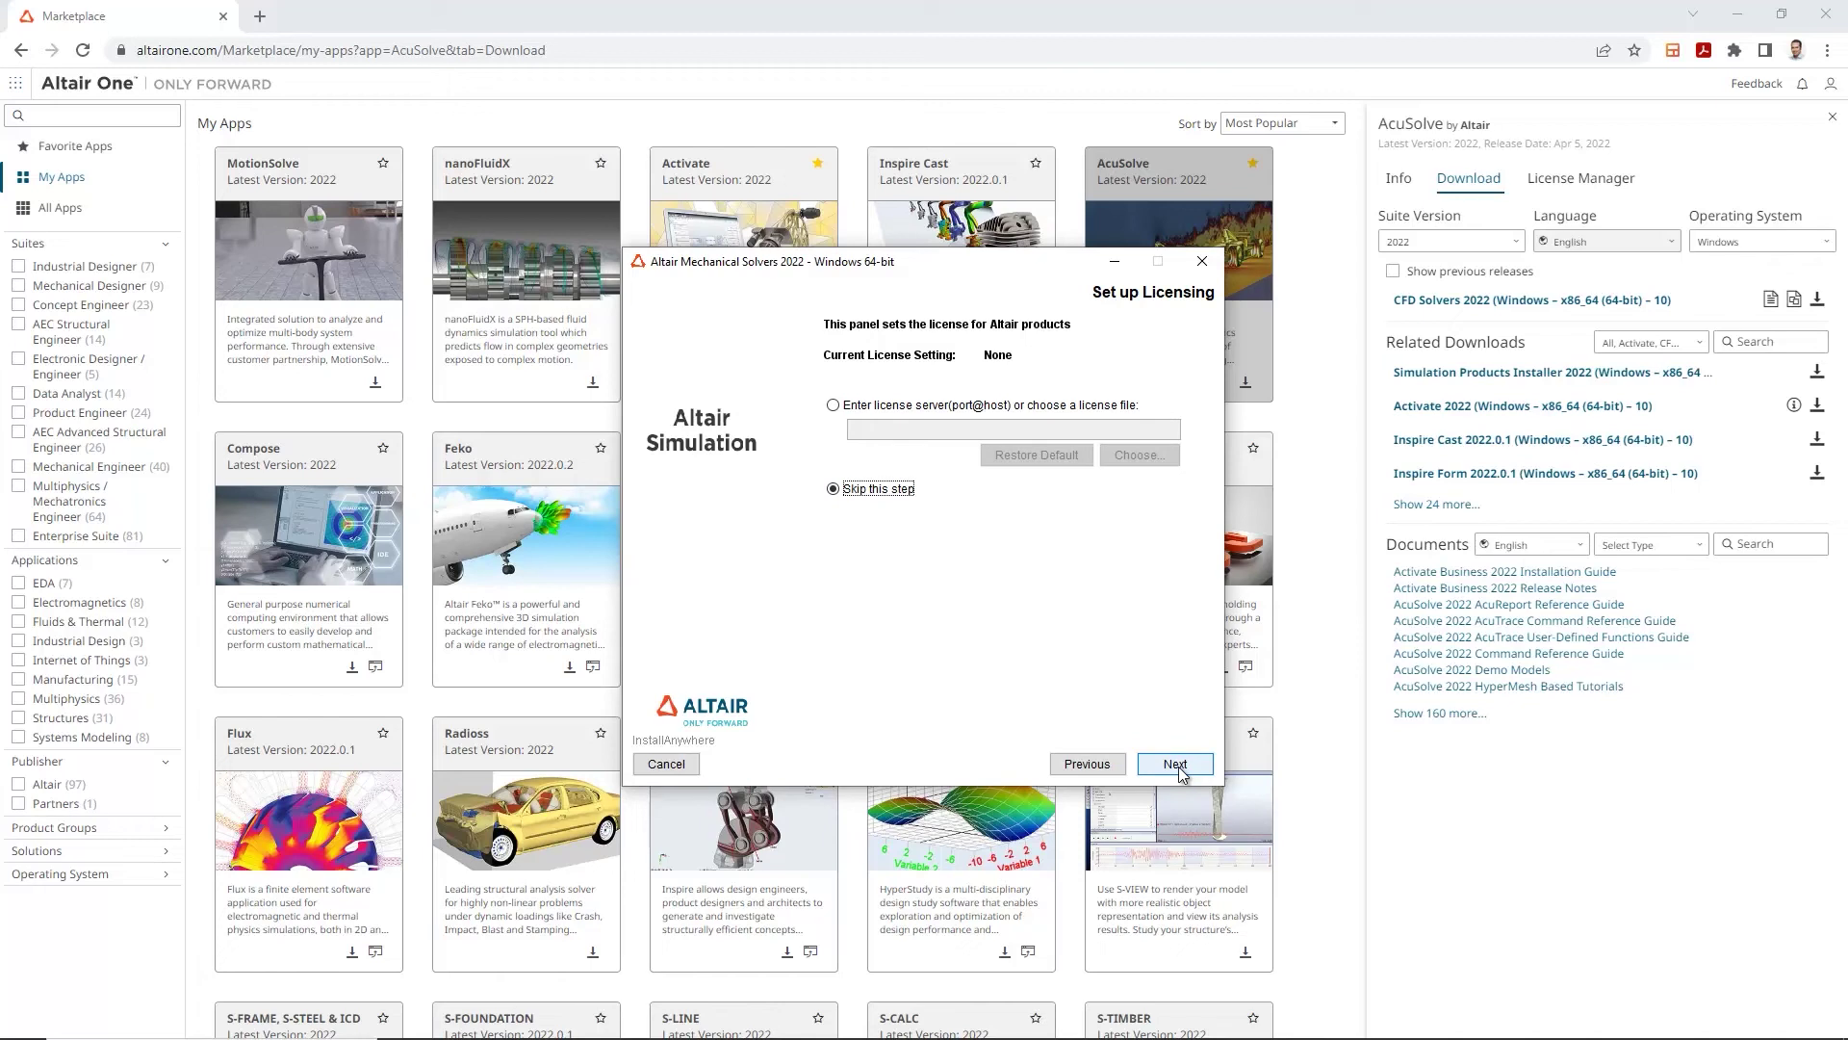
left_click(1176, 767)
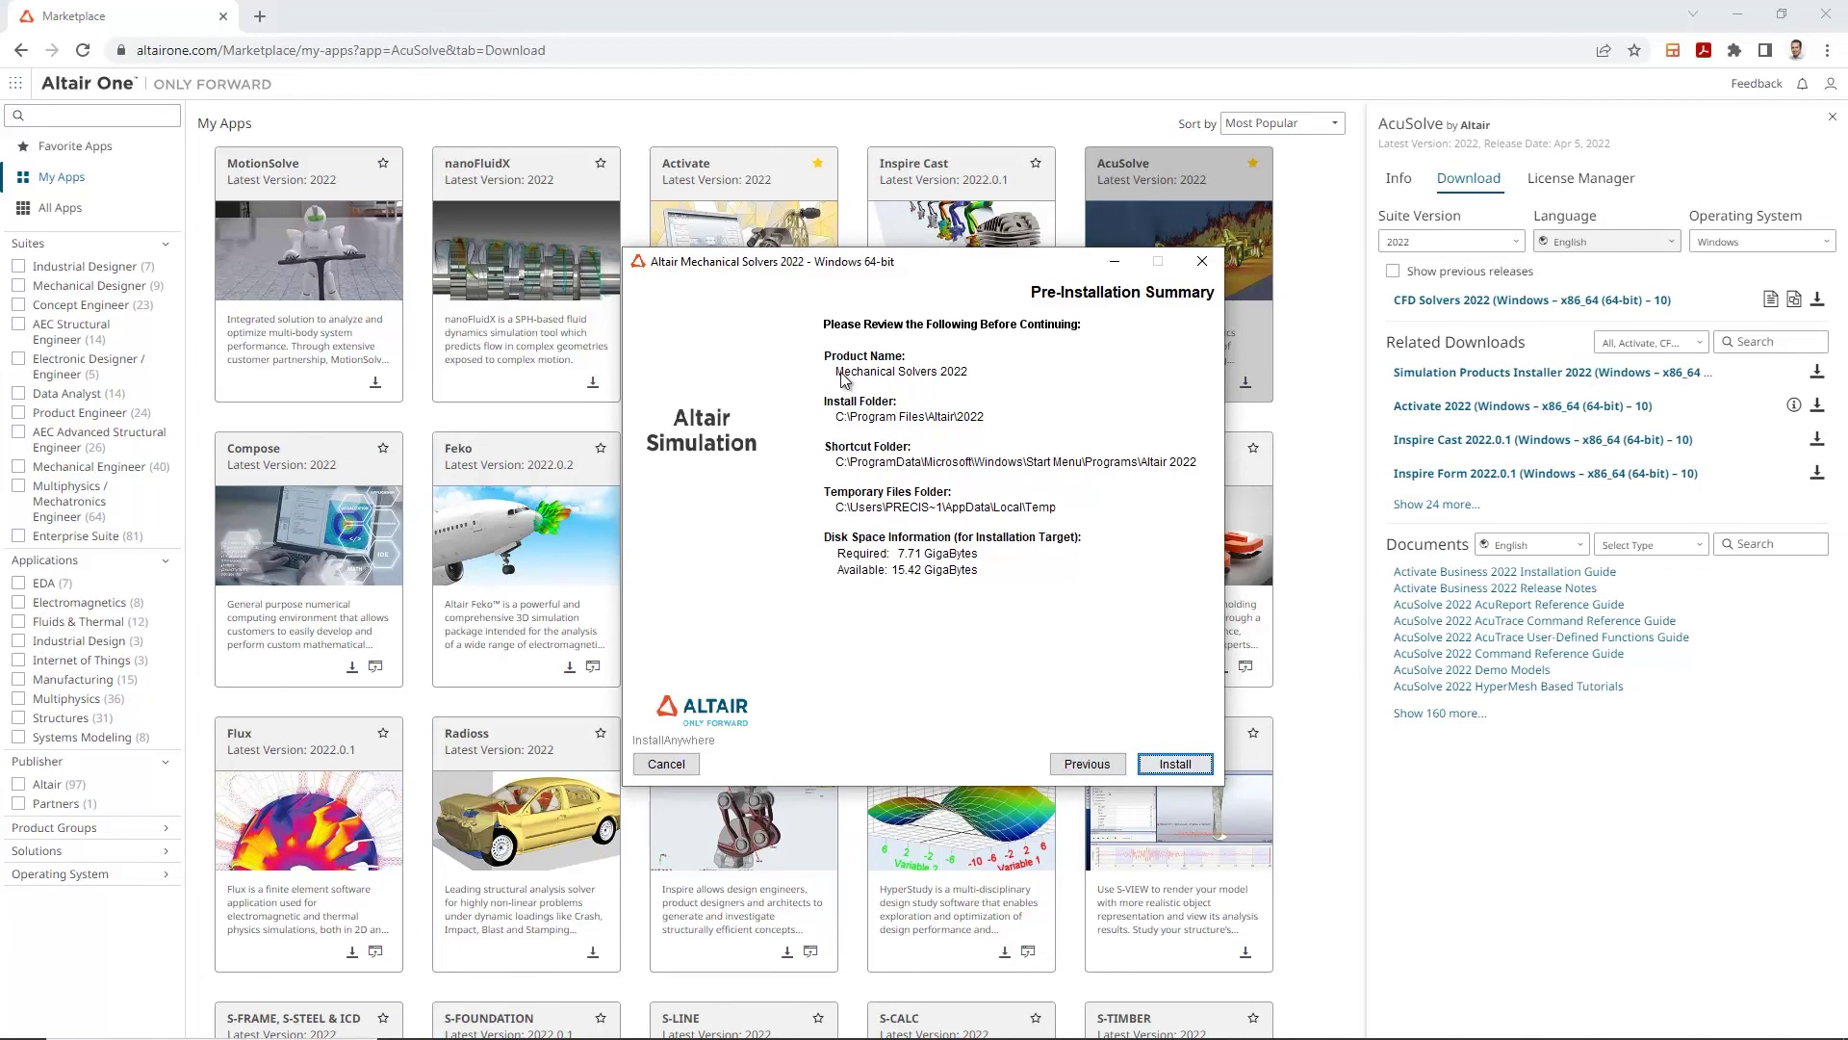
Review the summary: Mechanical Solvers 2022, install folder, 7.71 GB required, 15.42 GB available
left_click_drag(837, 376, 975, 375)
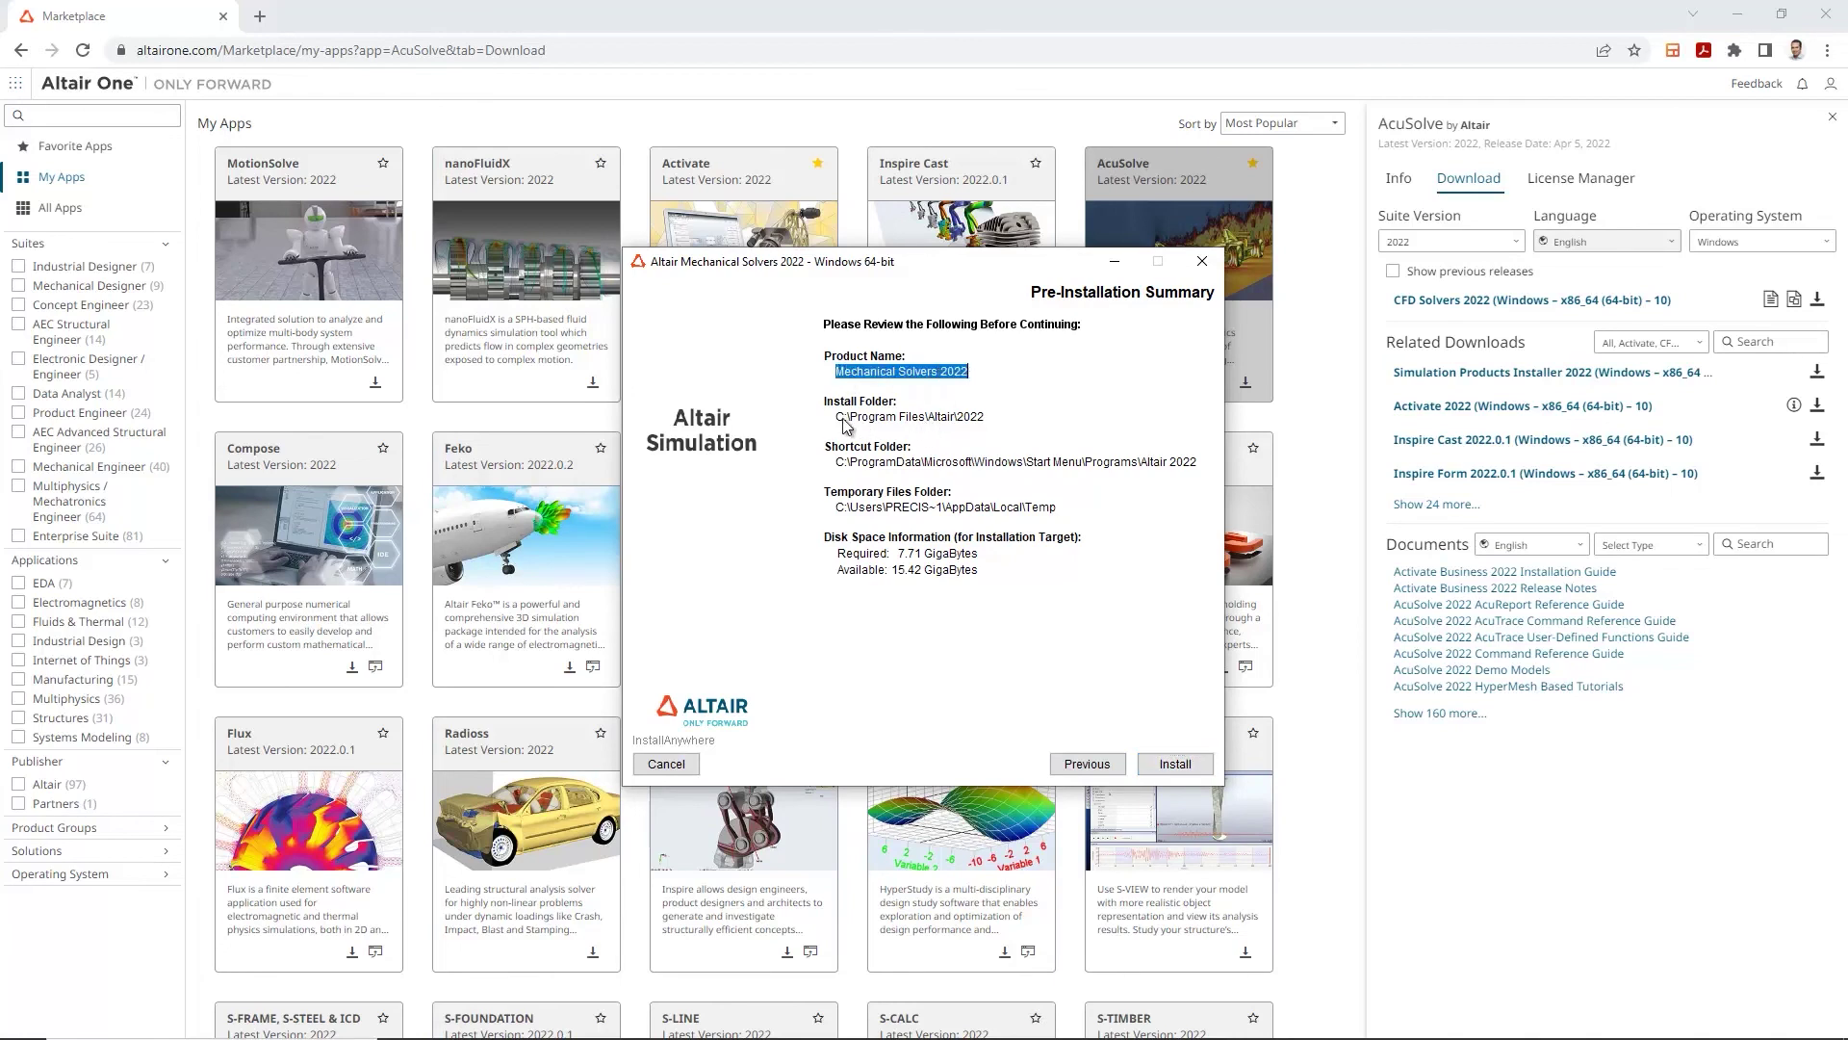
left_click_drag(838, 419, 987, 422)
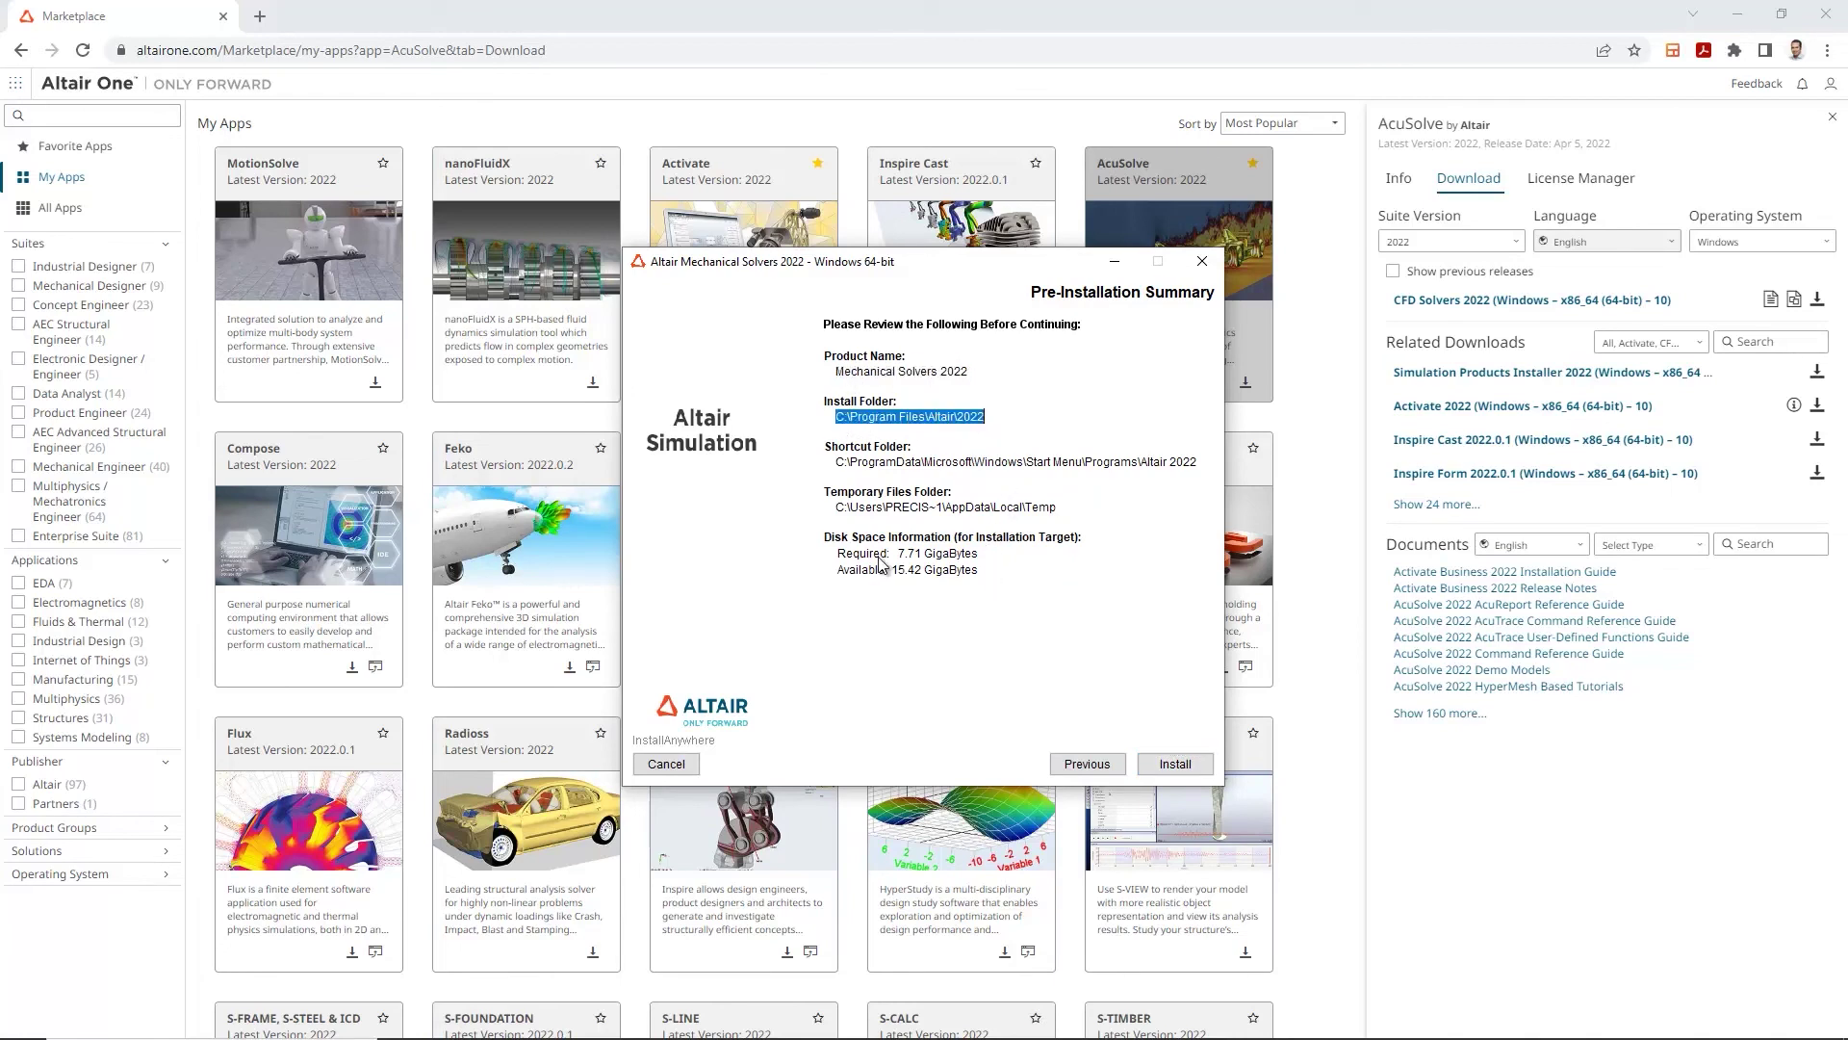
left_click_drag(837, 553, 958, 586)
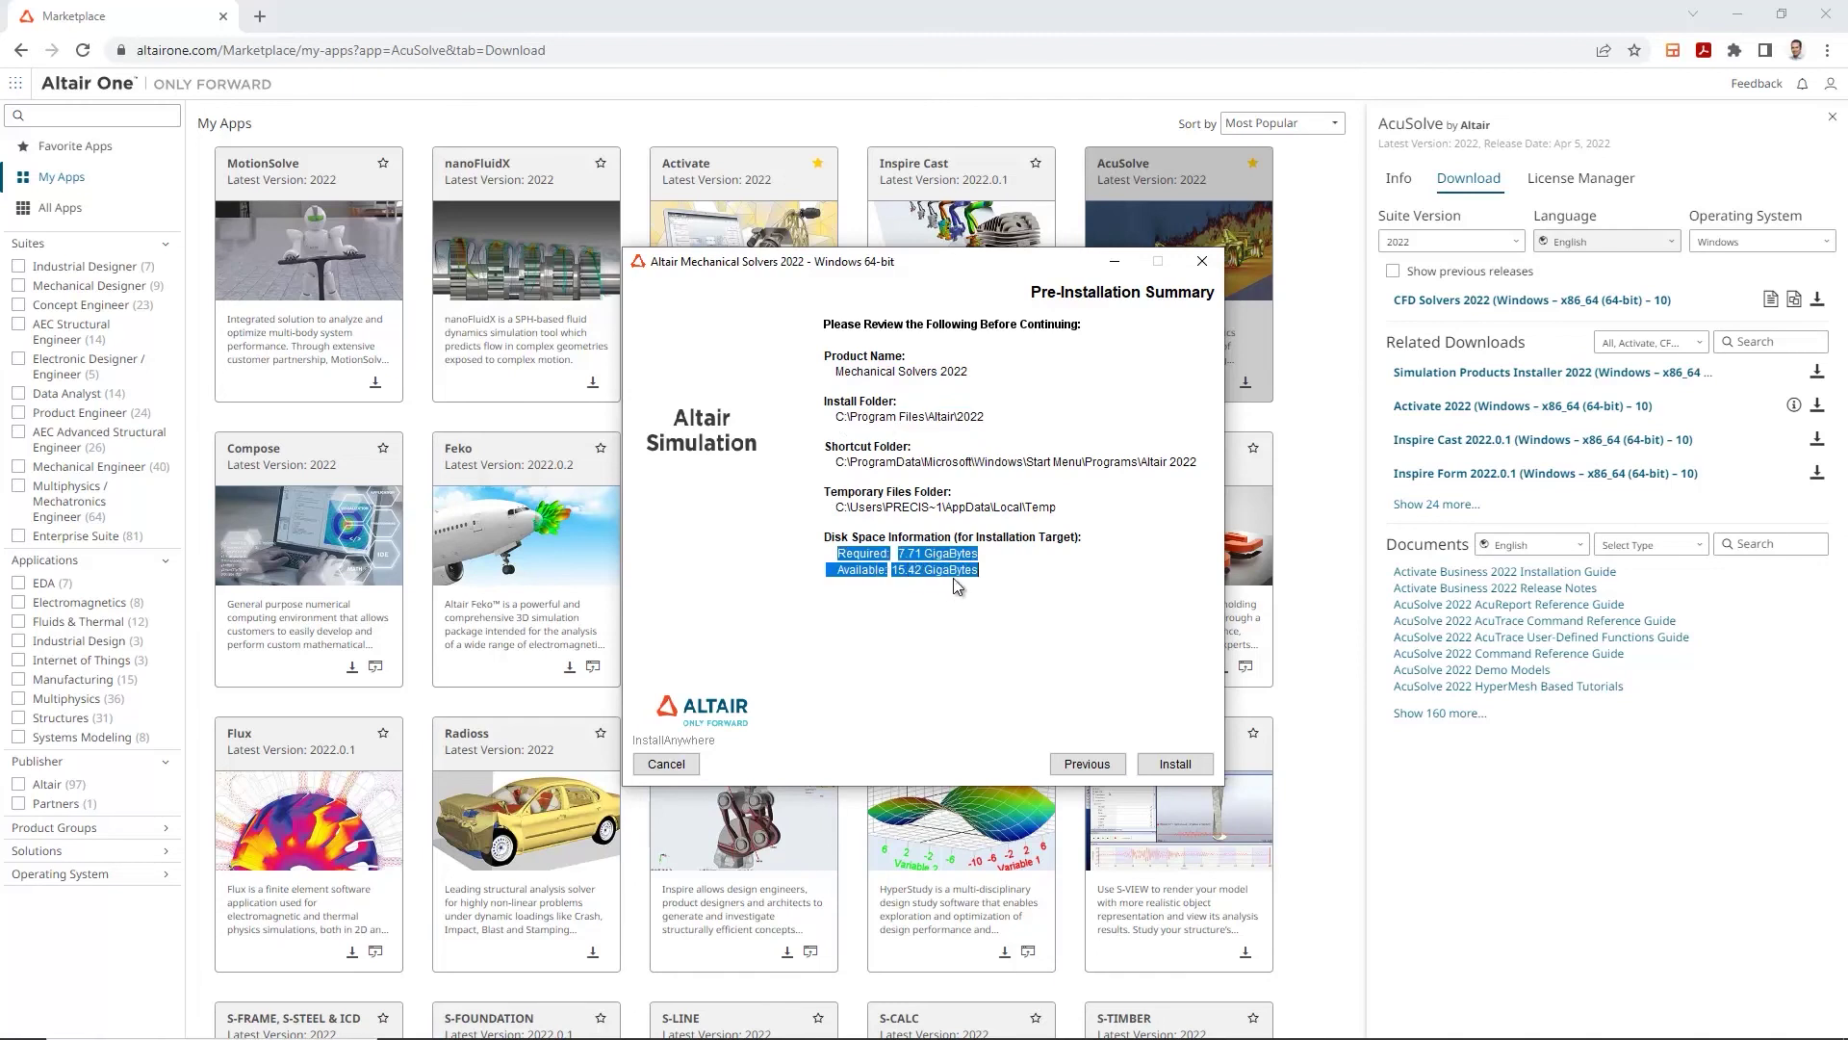
left_click(1027, 632)
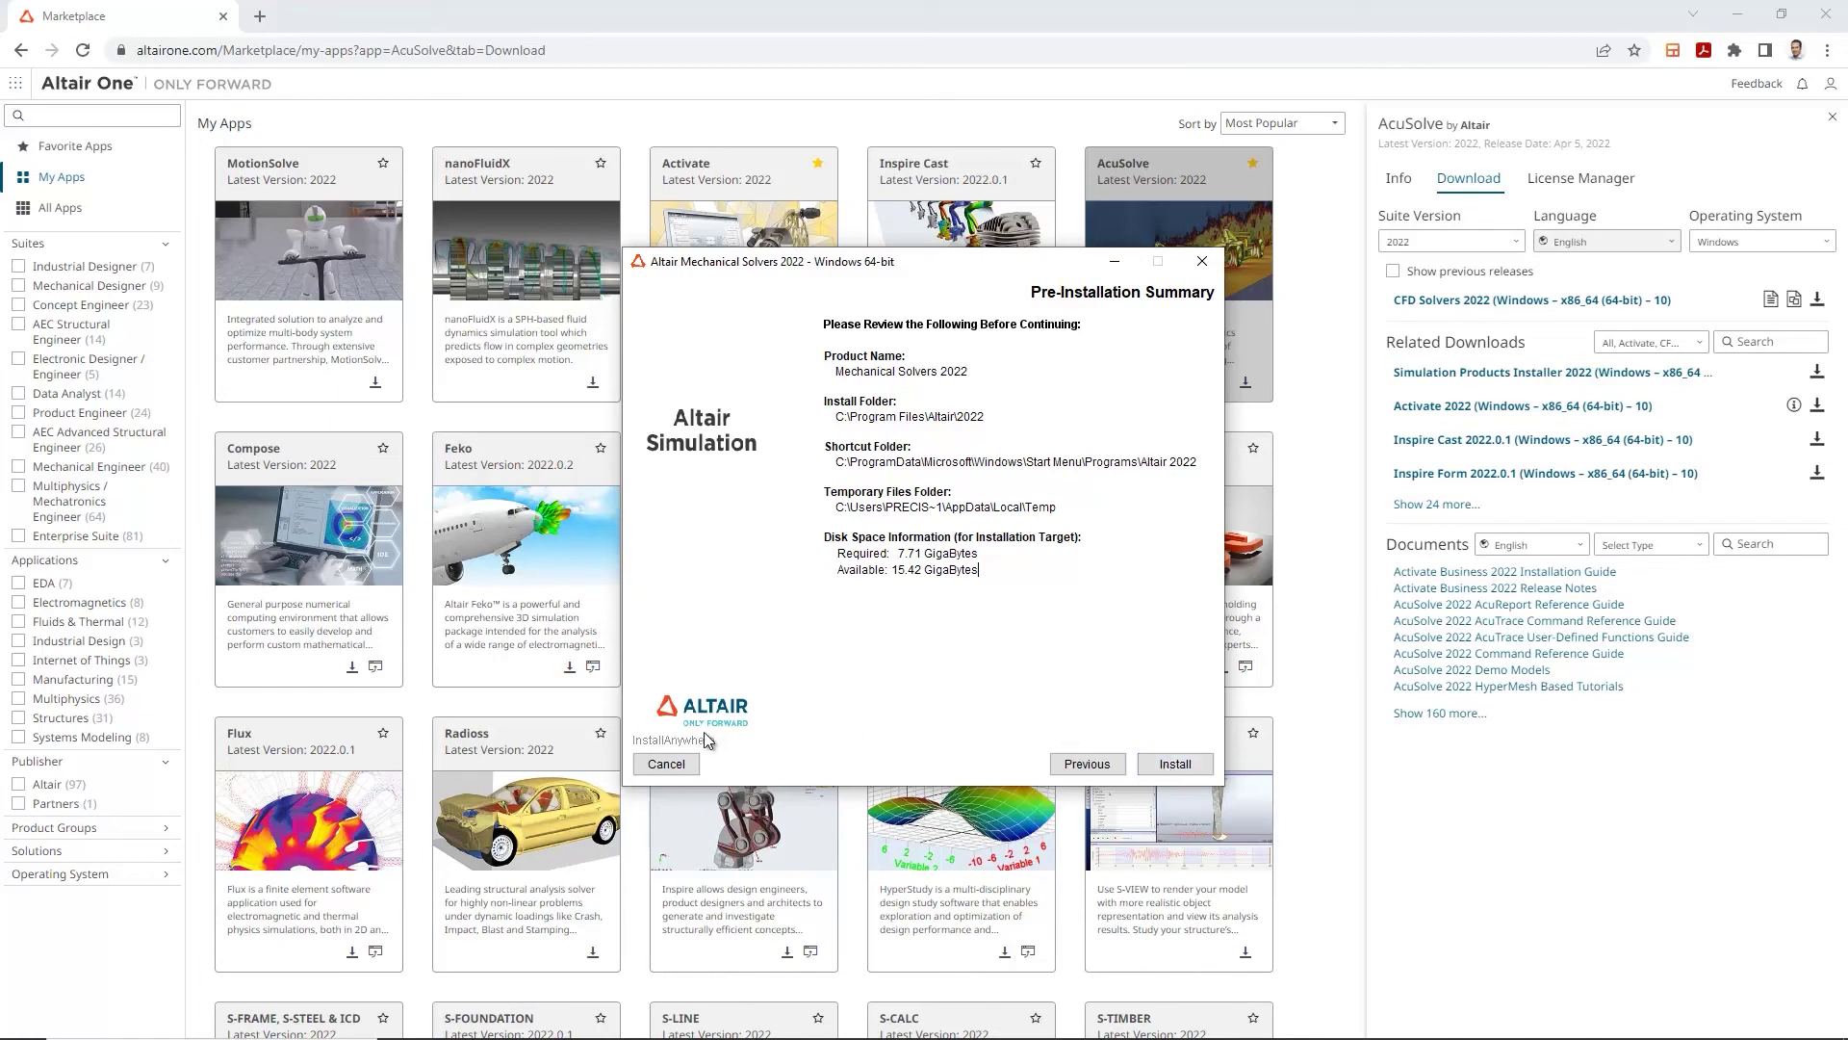
Cancel and quit the installer, then open AcuSolve's details from the My Apps page
left_click(654, 767)
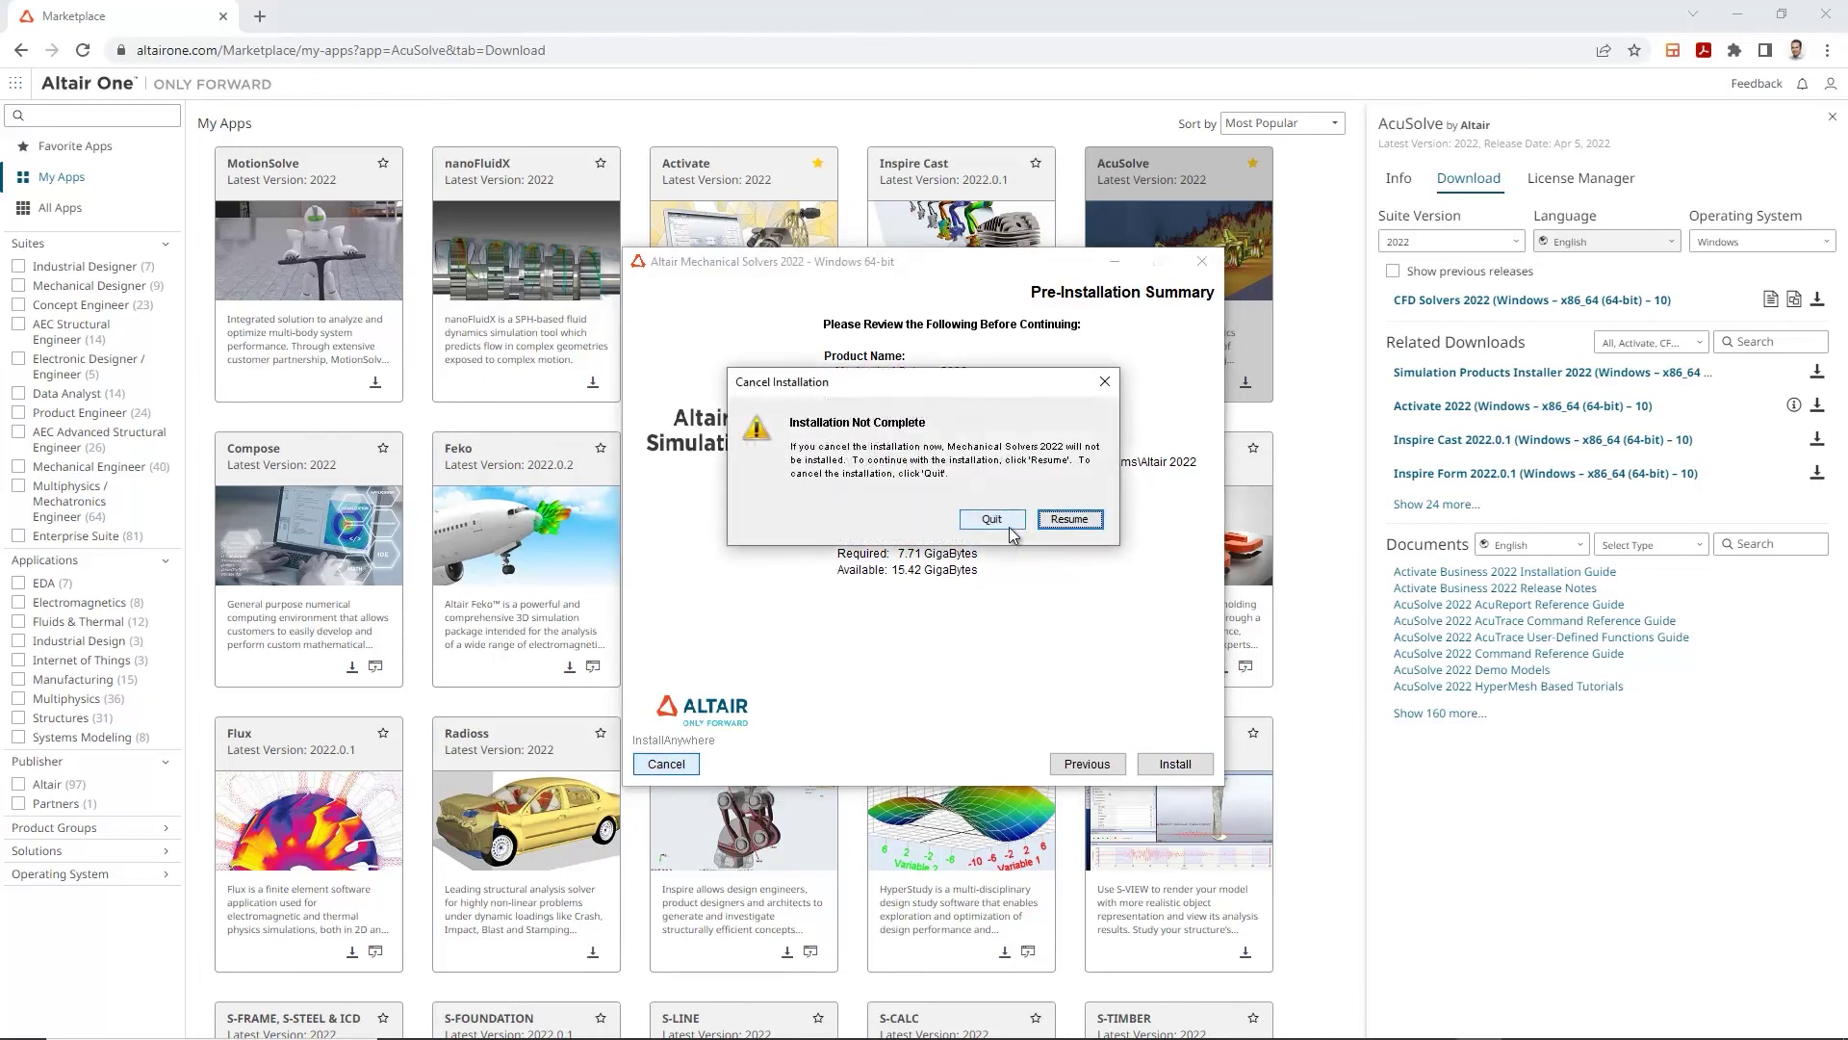
left_click(1003, 526)
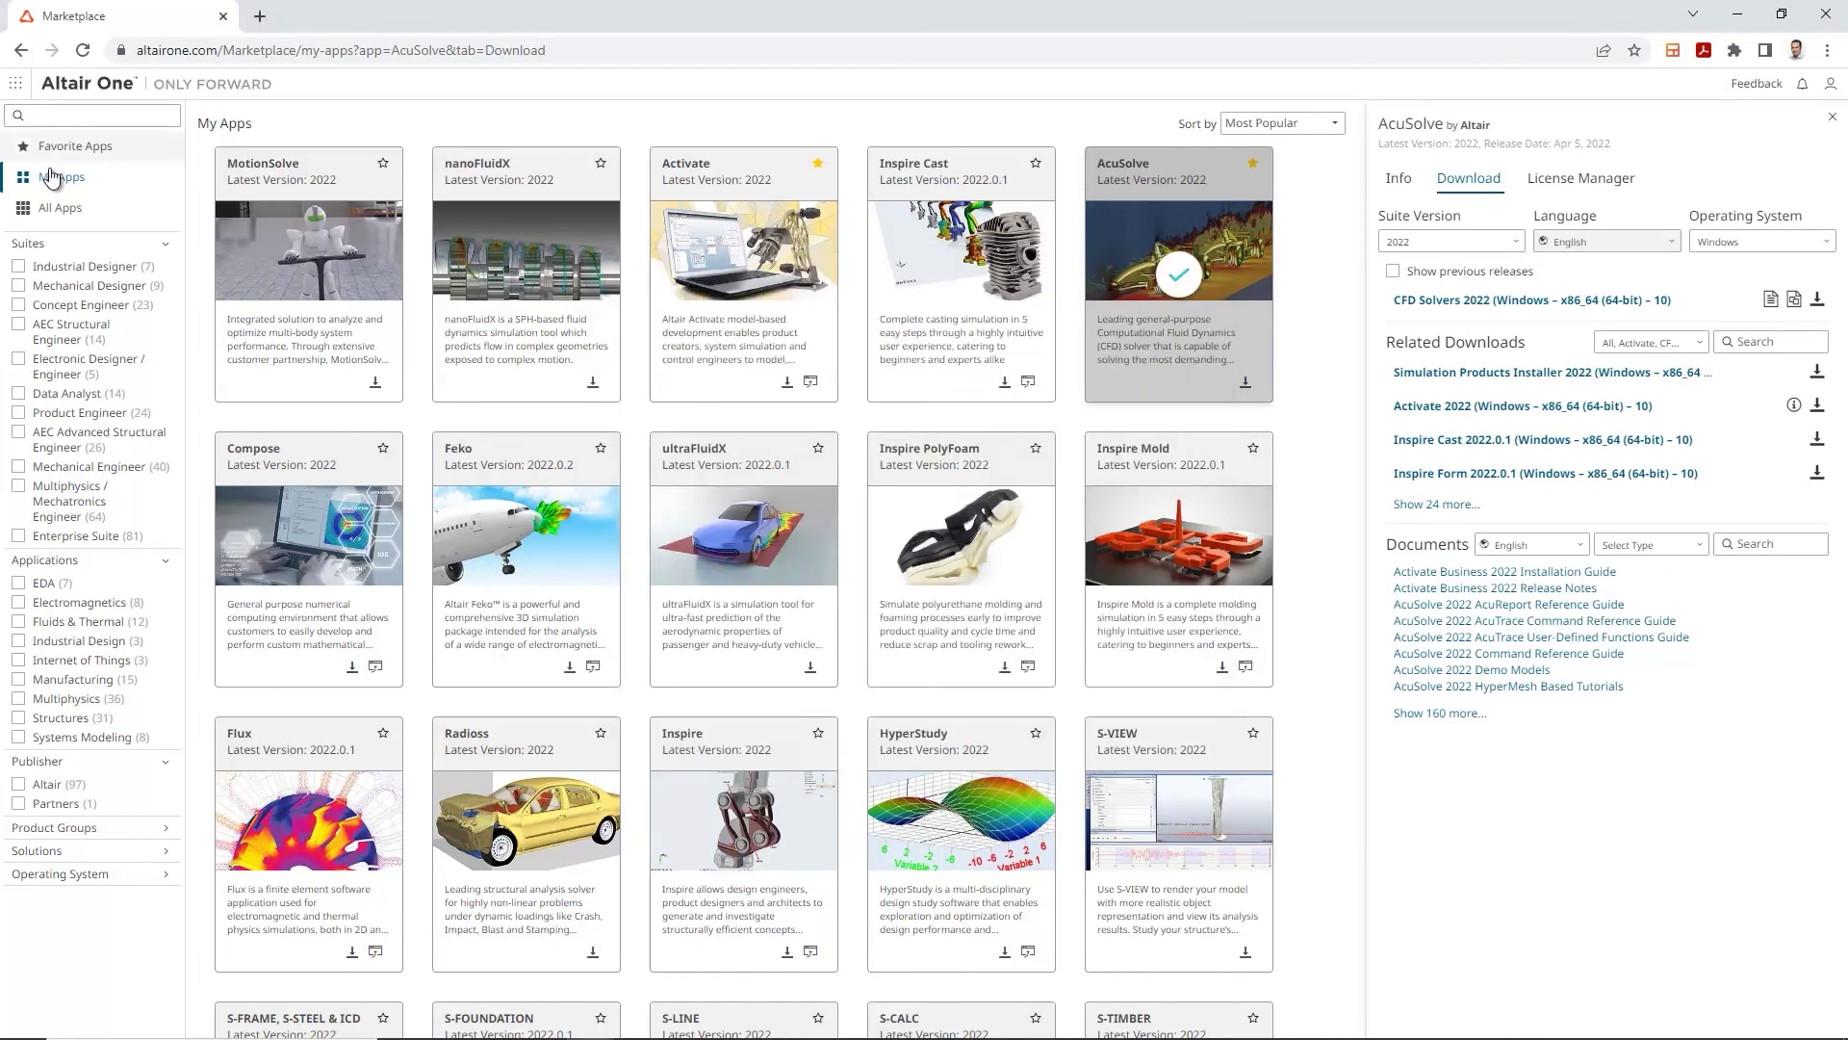
left_click(15, 82)
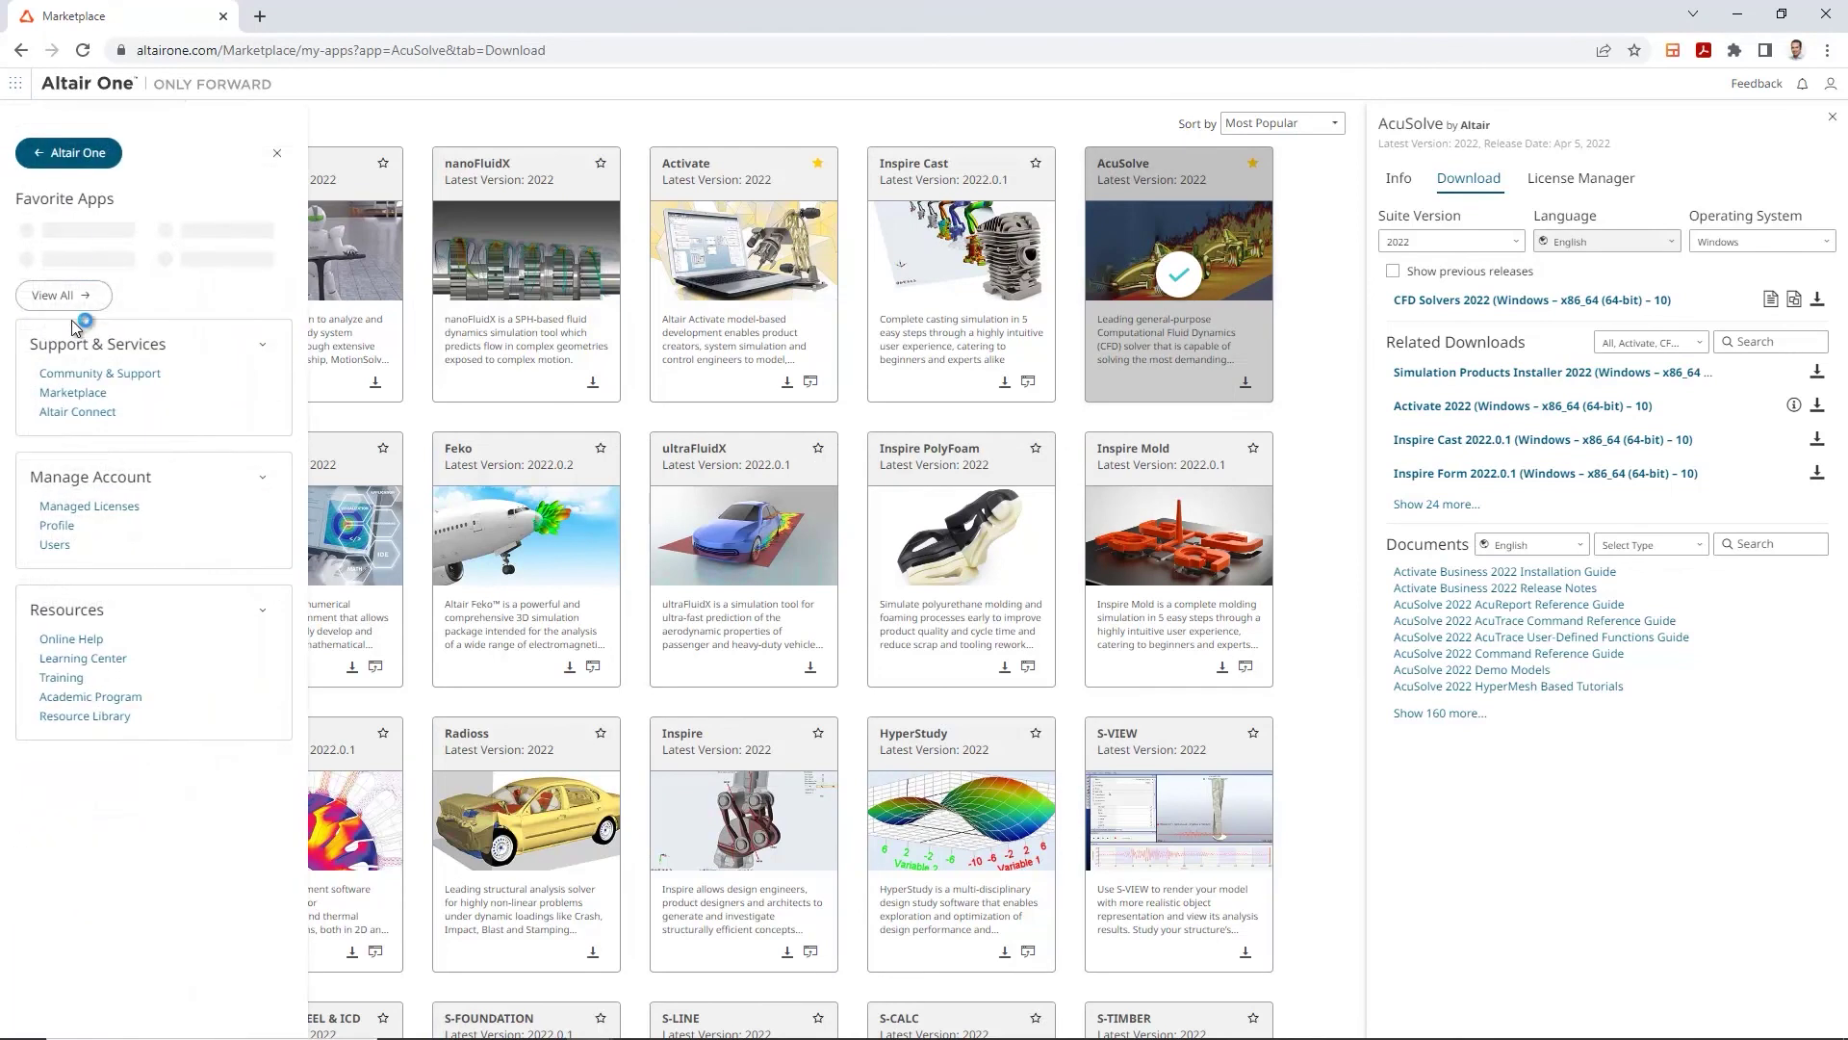
left_click(69, 385)
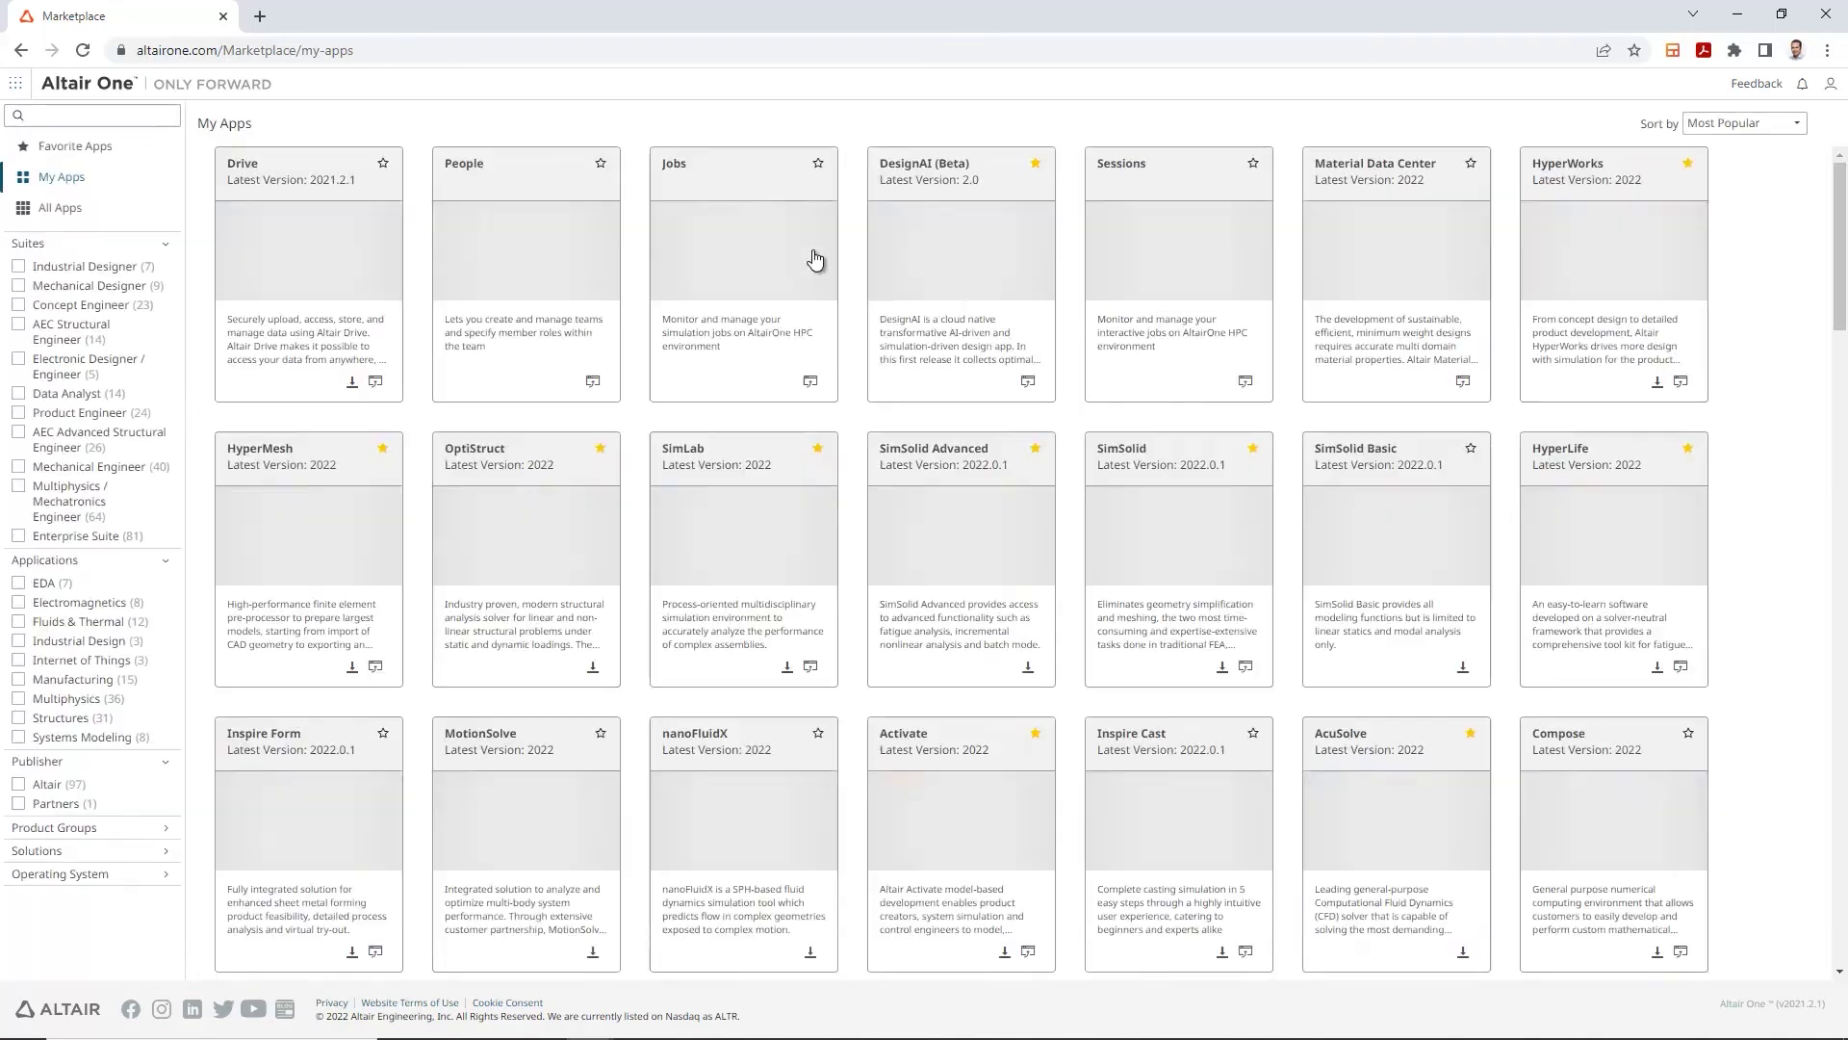
scroll(1373, 664, "down", 1)
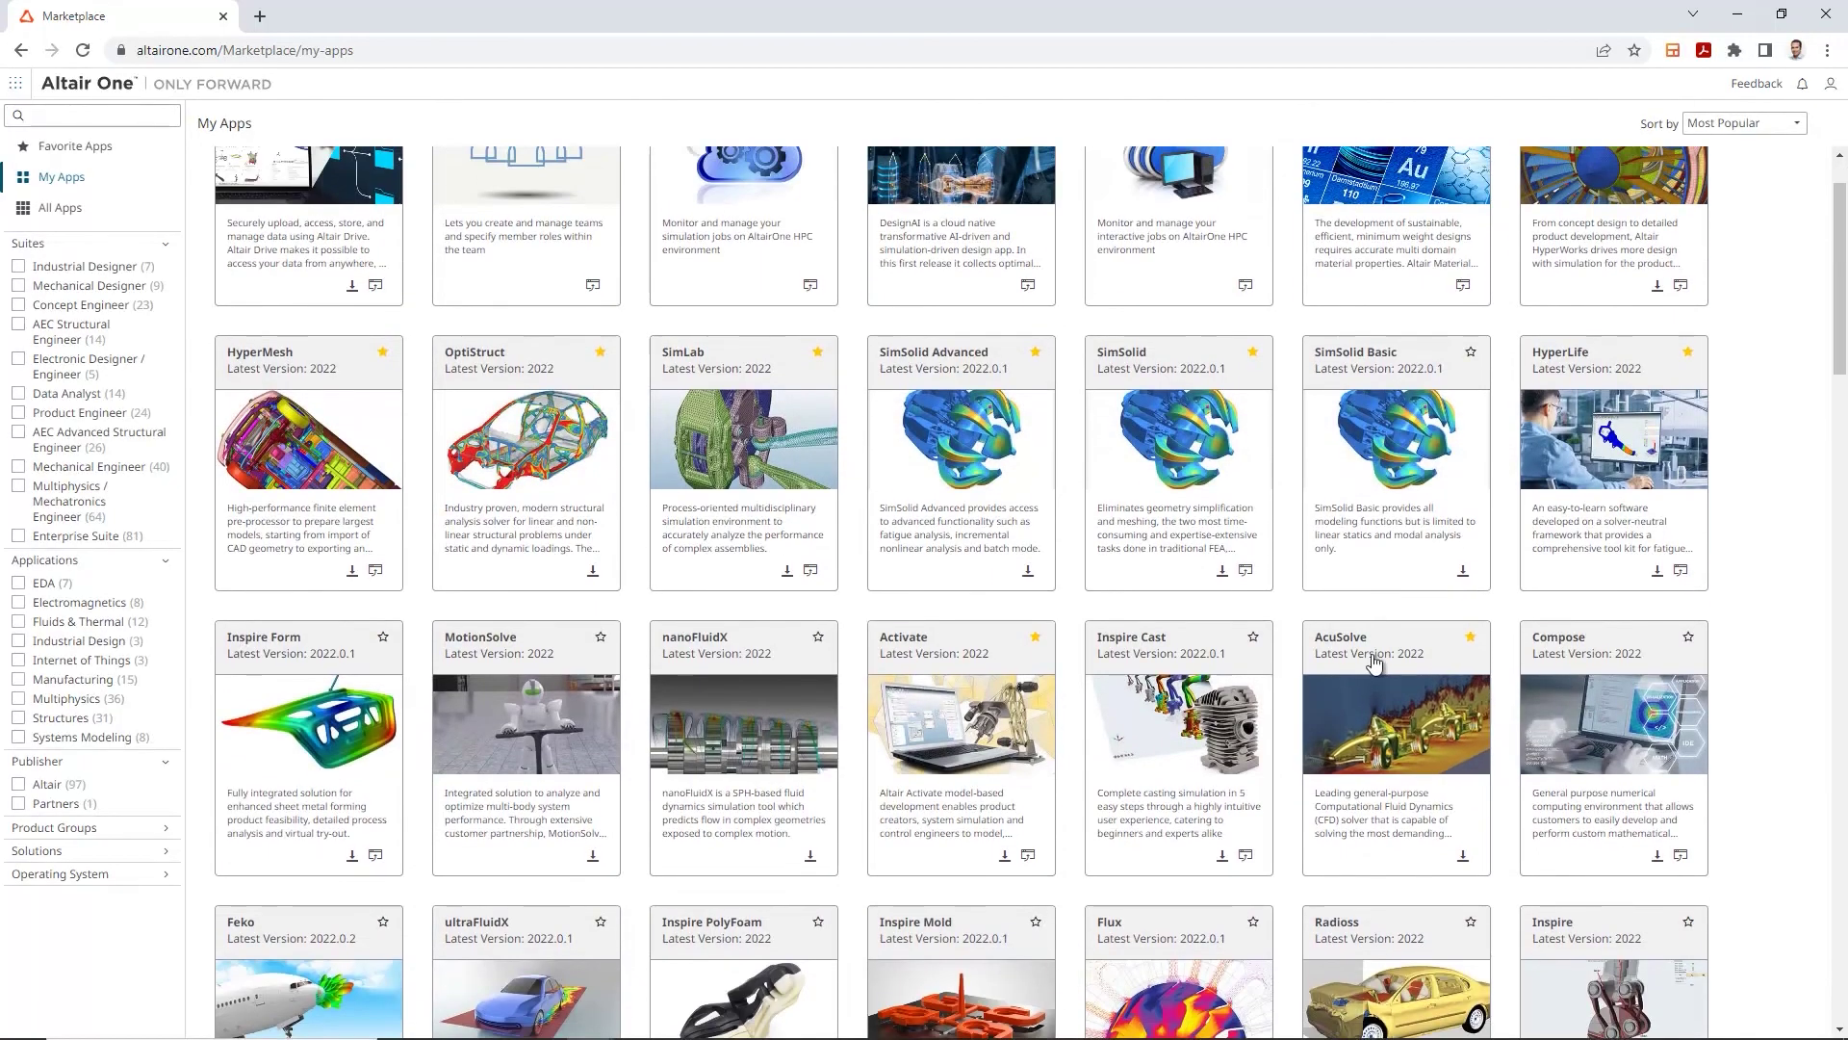
left_click(1374, 664)
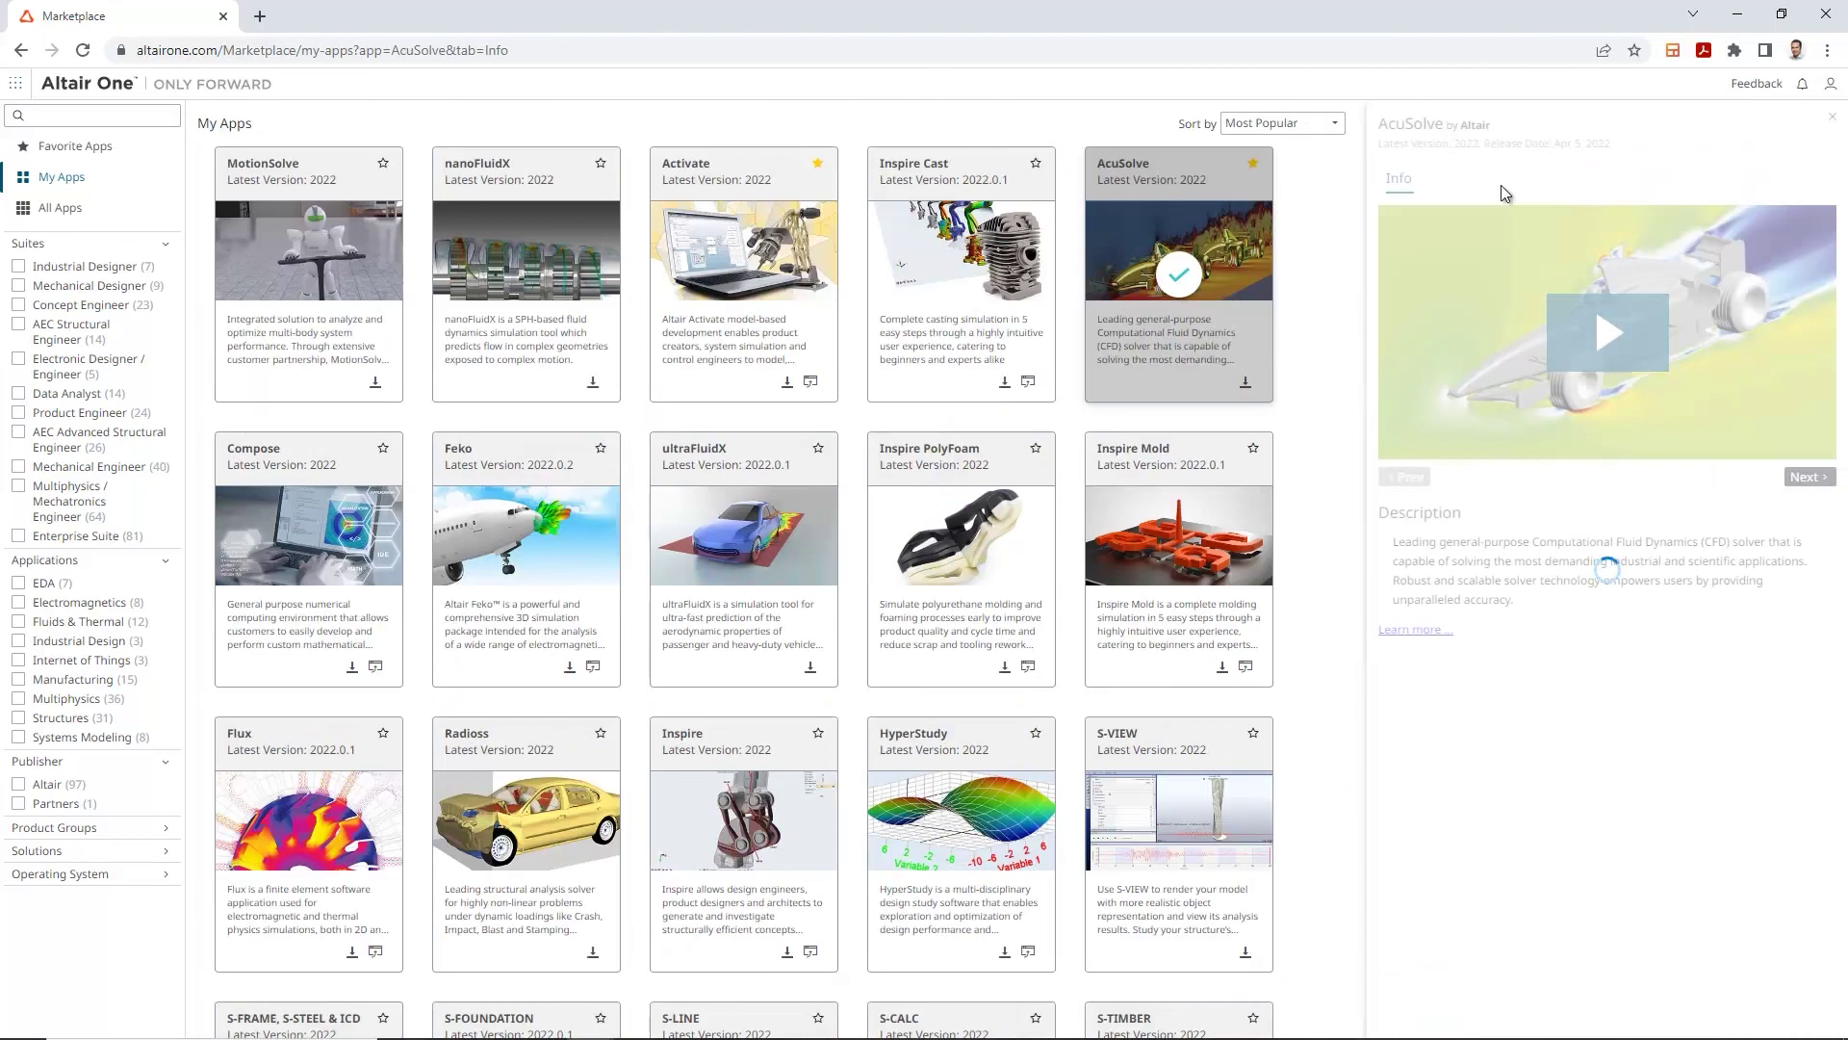
Switch AcuSolve's side panel to the Download tab offering CFD Solvers 2022 for Windows x86_64
left_click(1473, 180)
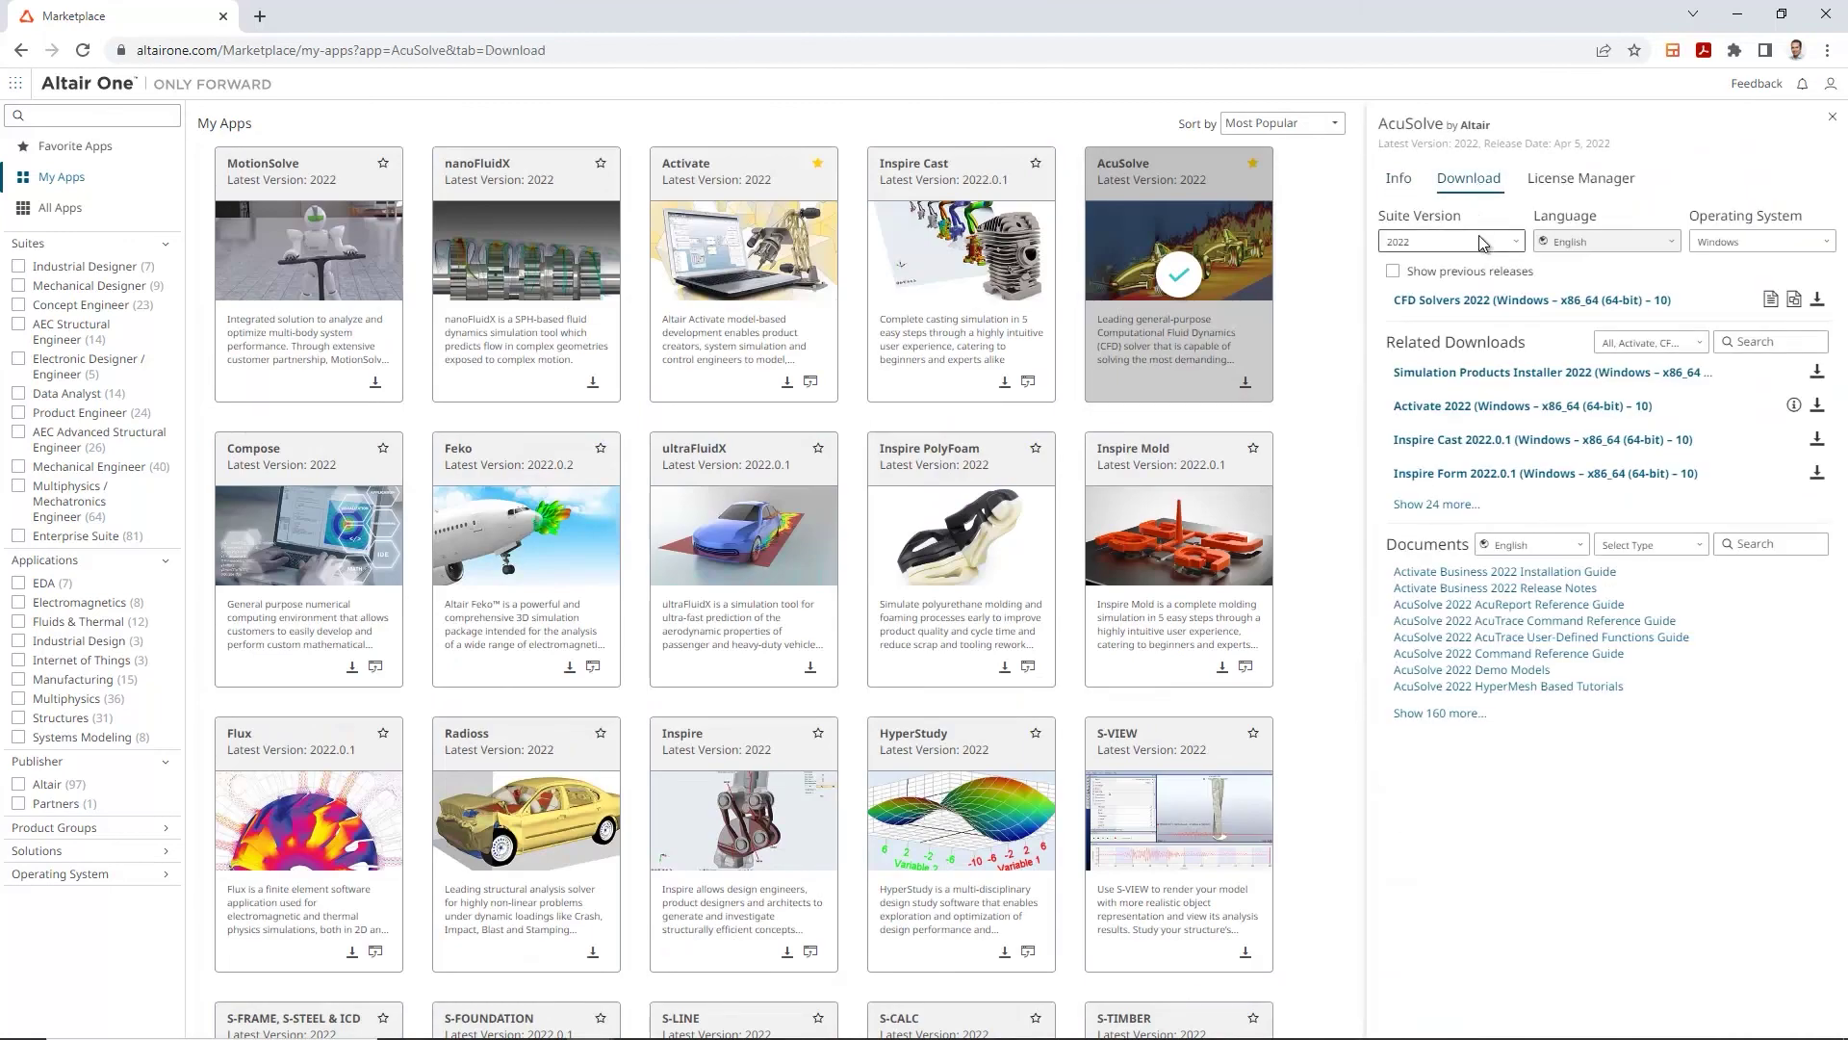